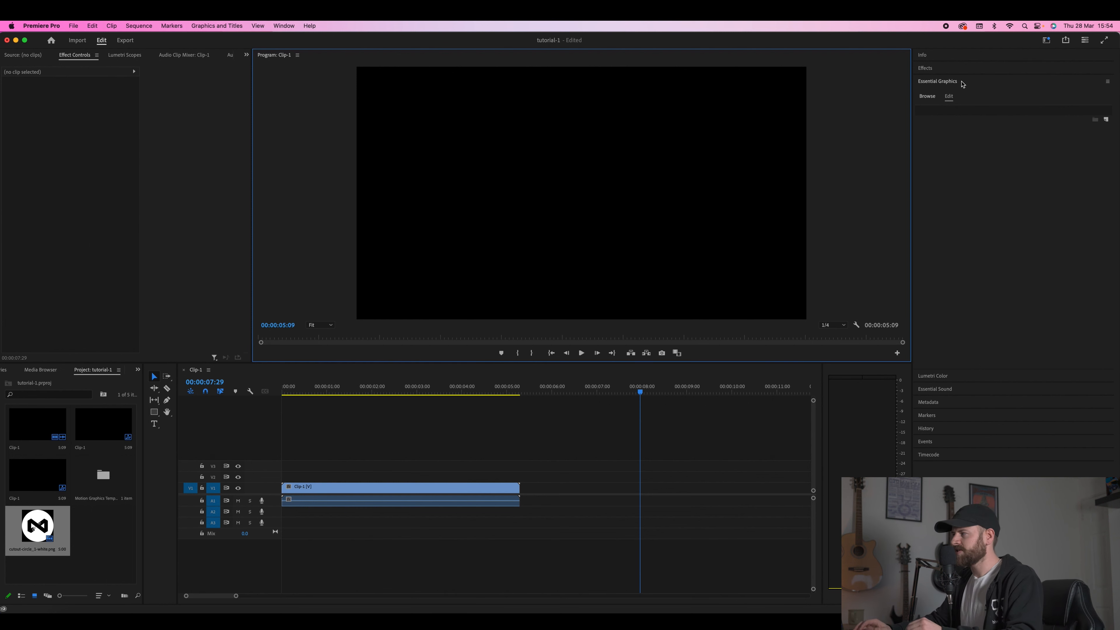
# Add the MOGRTS folder from 1_Call-Out-Titles-Pack/_4K-Call-Out-Titles-(10) in Downloads to the Essential Graphics templates.
pyautogui.click(963, 85)
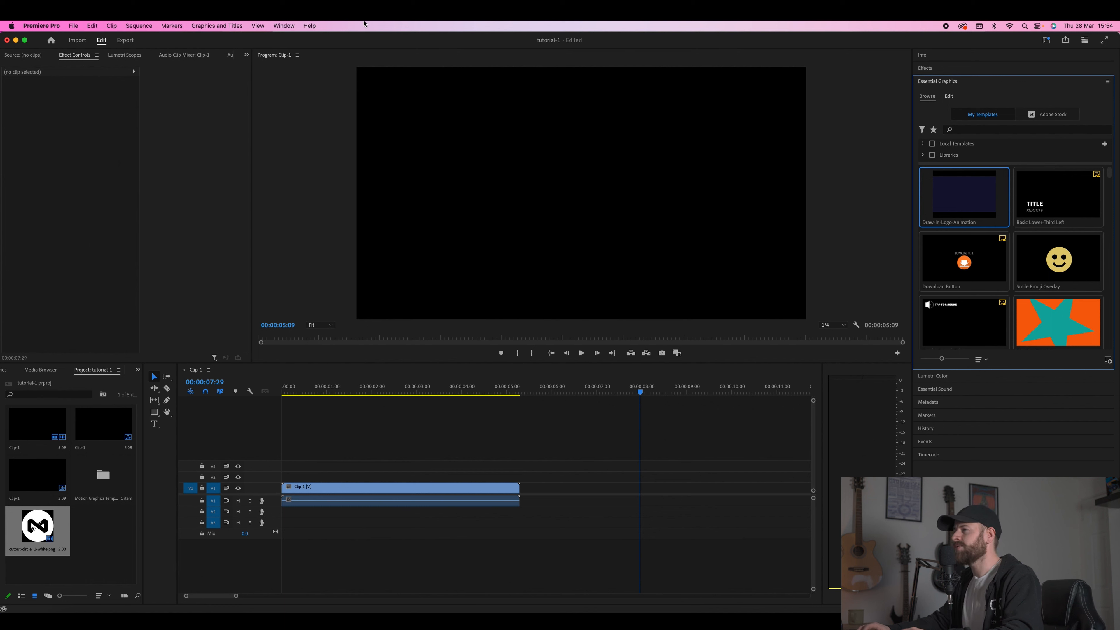
pyautogui.click(283, 26)
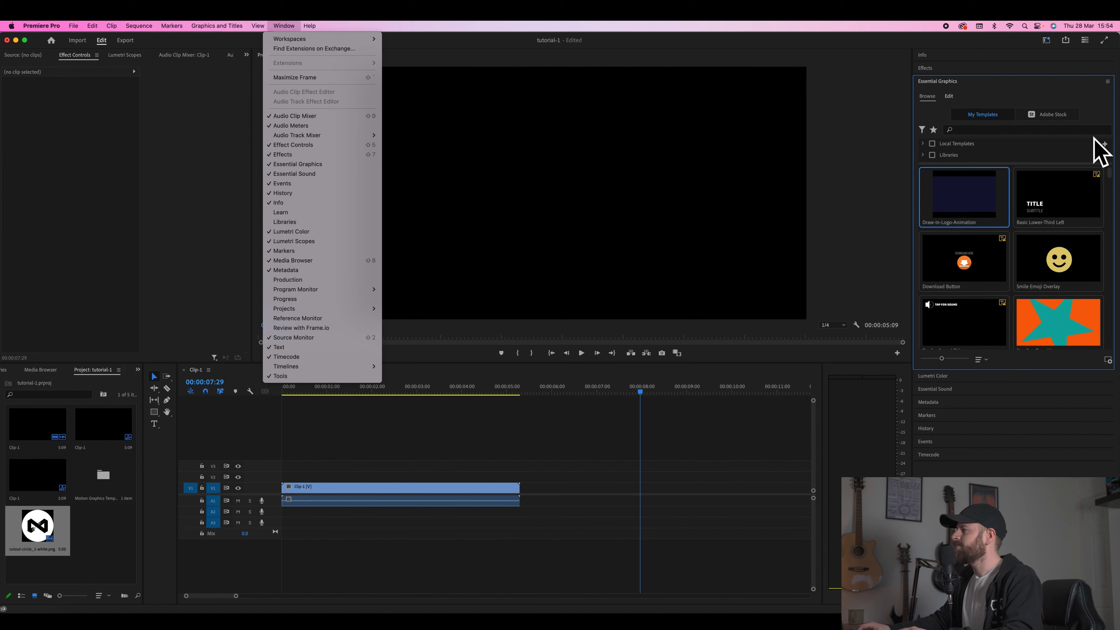
pyautogui.click(1100, 150)
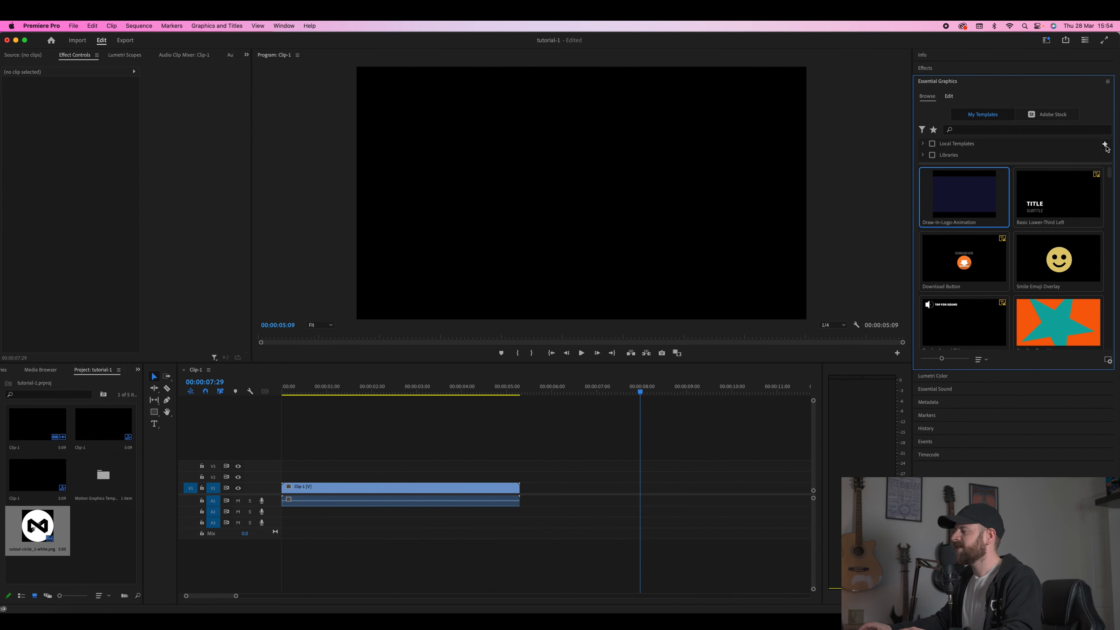
pyautogui.click(1105, 145)
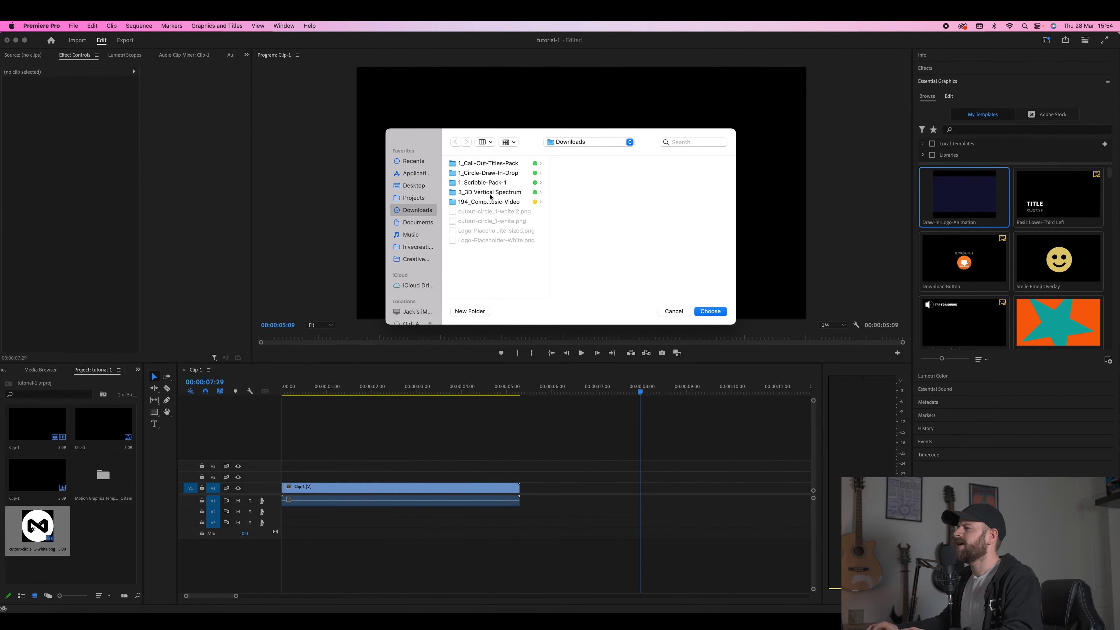
pyautogui.click(501, 164)
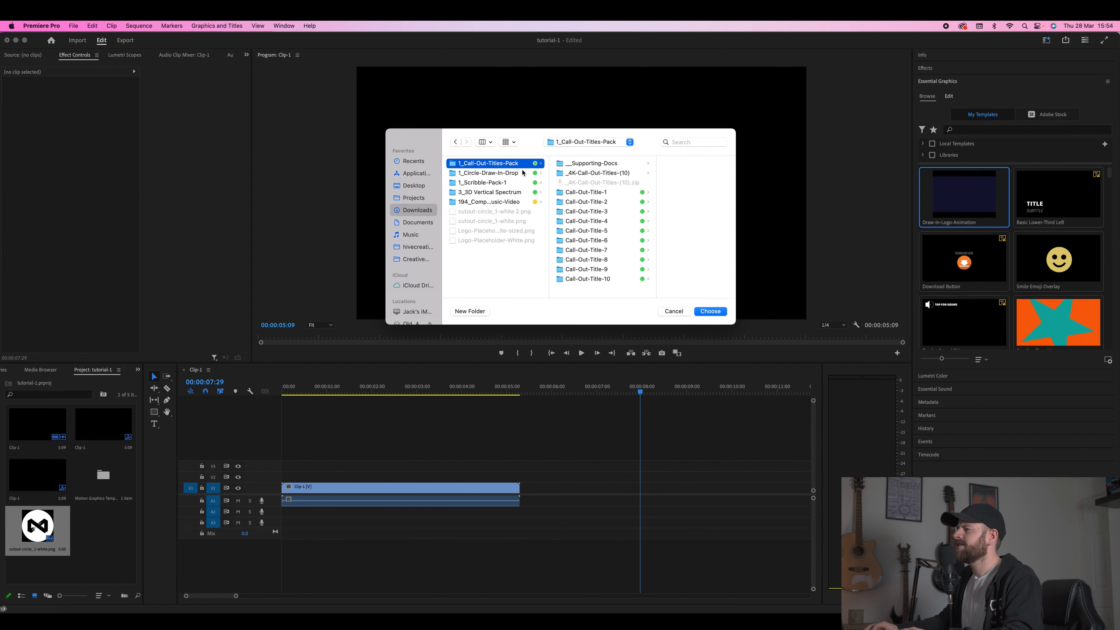
pyautogui.click(591, 173)
pyautogui.click(670, 173)
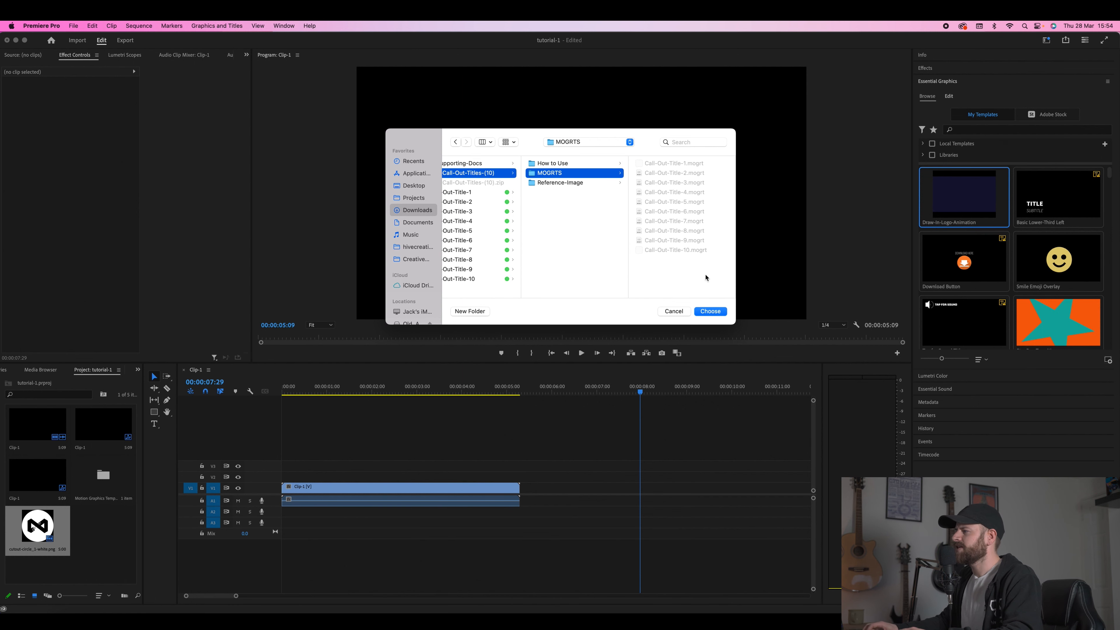
pyautogui.click(715, 312)
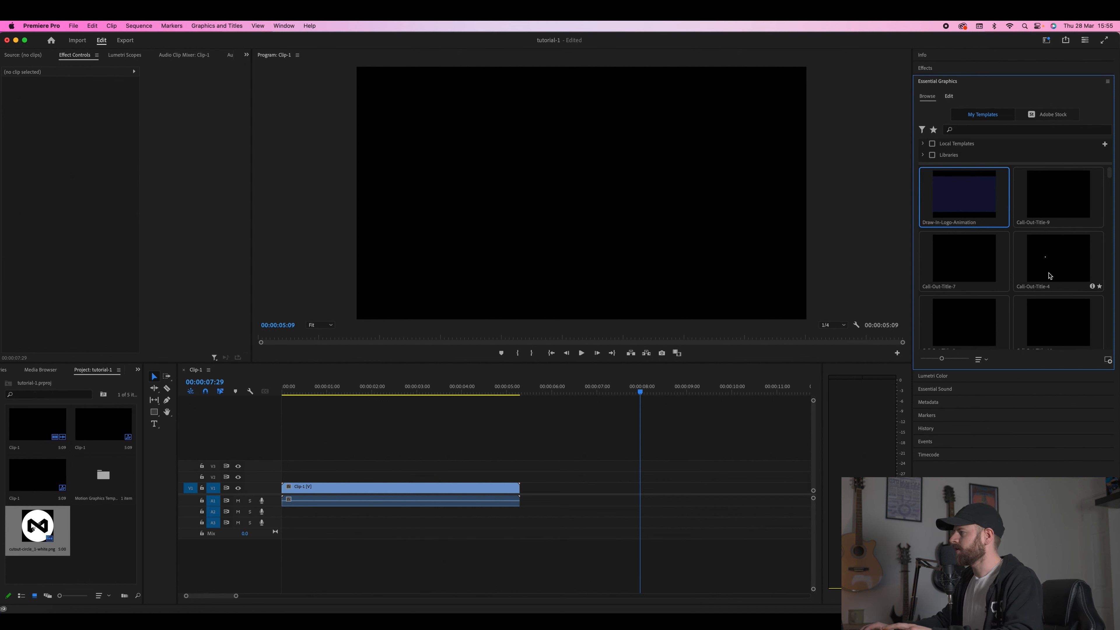
# Place the Call-Out-Title-4 template on track V2 above Clip-1 near its start, and preview it at about two seconds.
pyautogui.moveTo(1057, 267); pyautogui.dragTo(296, 476)
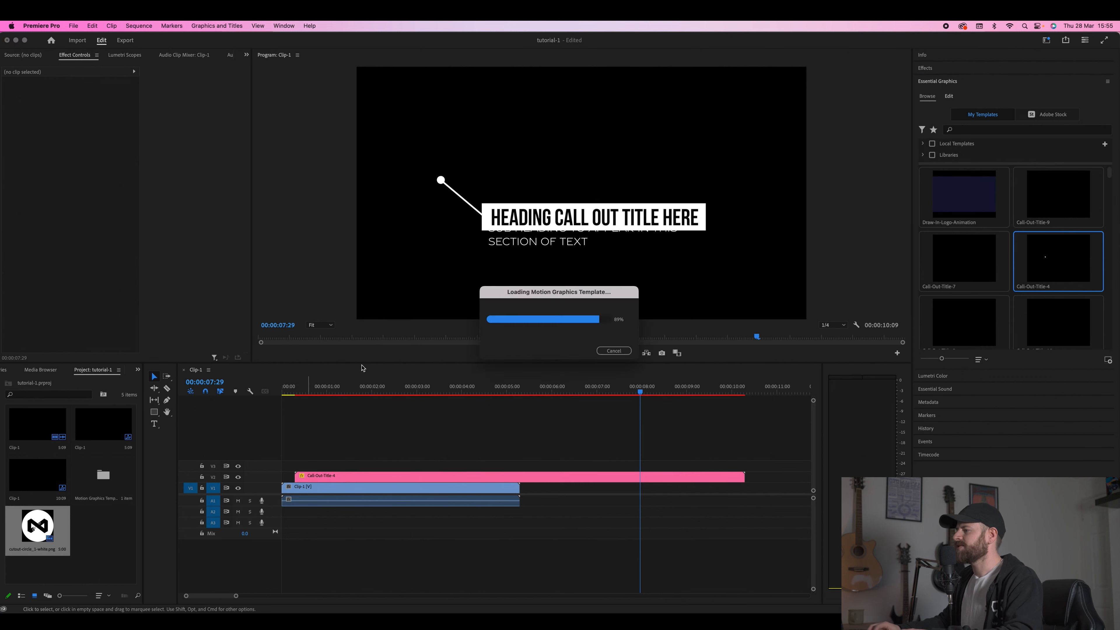
pyautogui.click(381, 389)
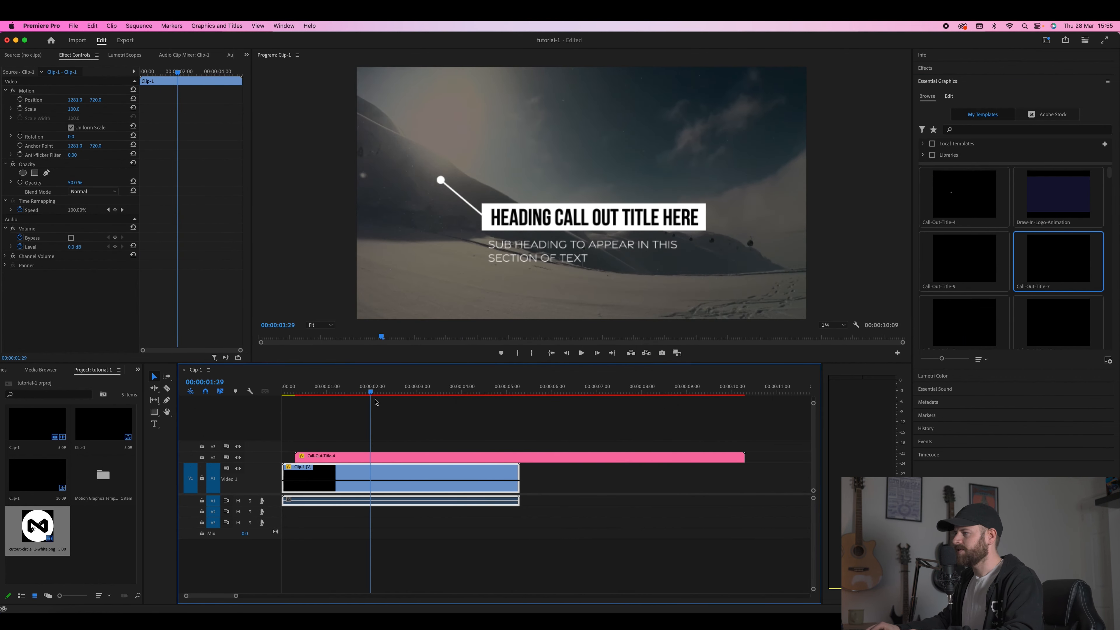
# Select the Call-Out-Title-4 clip in the timeline and show its editable template properties.
pyautogui.click(401, 458)
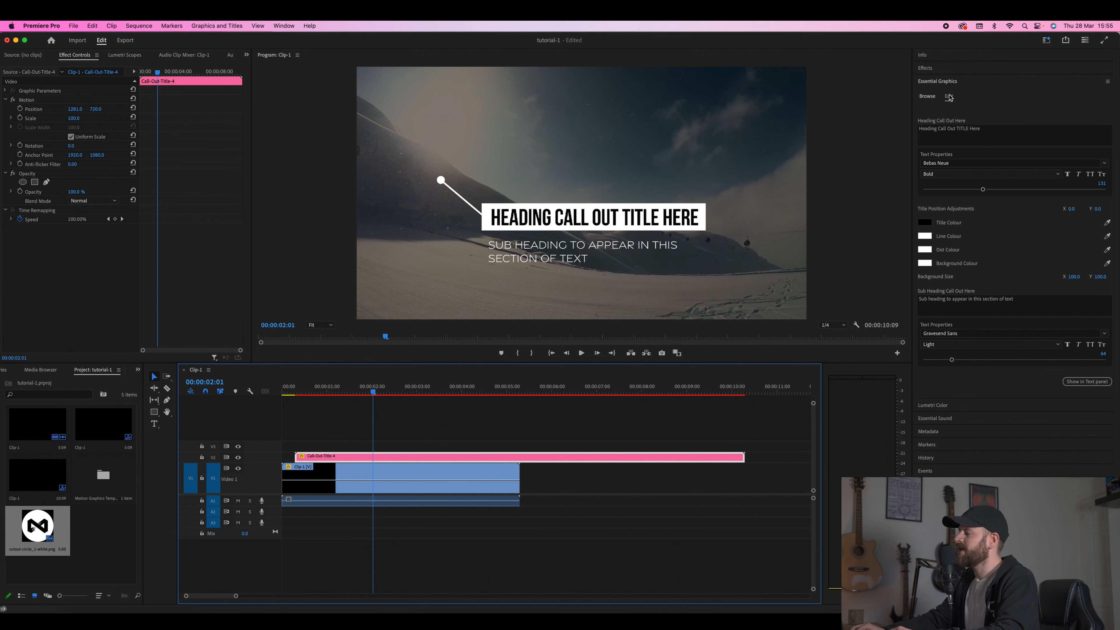
pyautogui.click(929, 97)
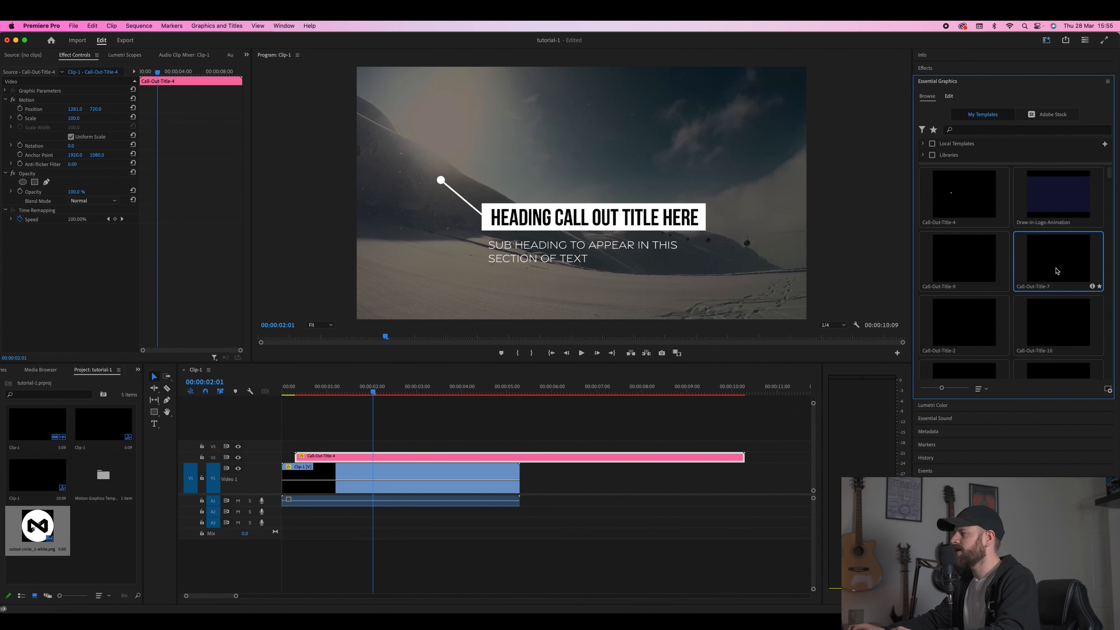
pyautogui.click(951, 98)
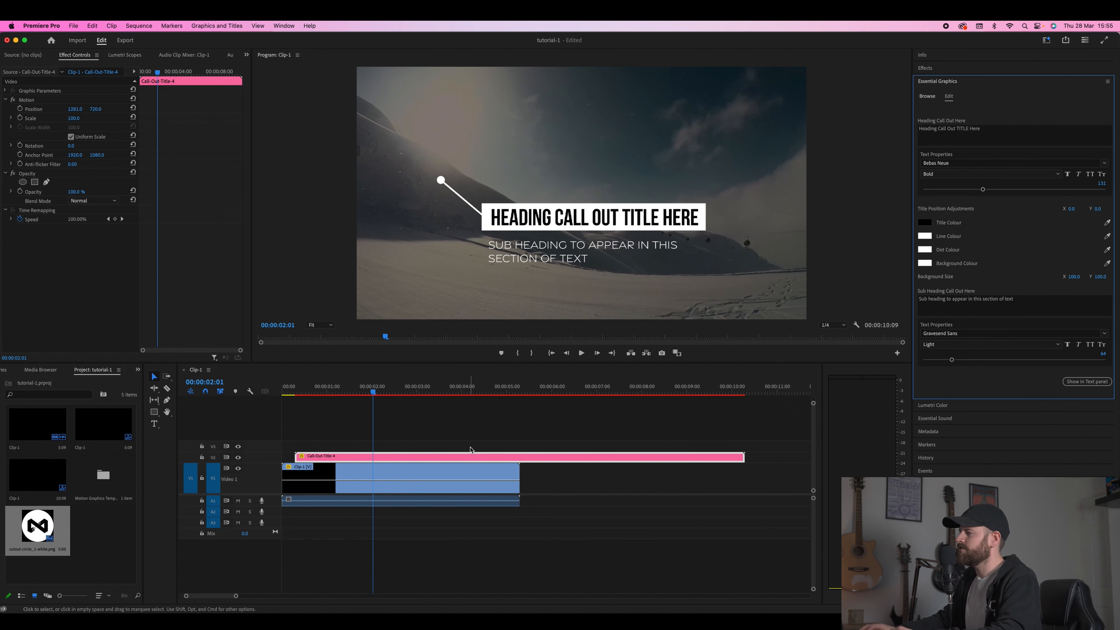
pyautogui.click(471, 447)
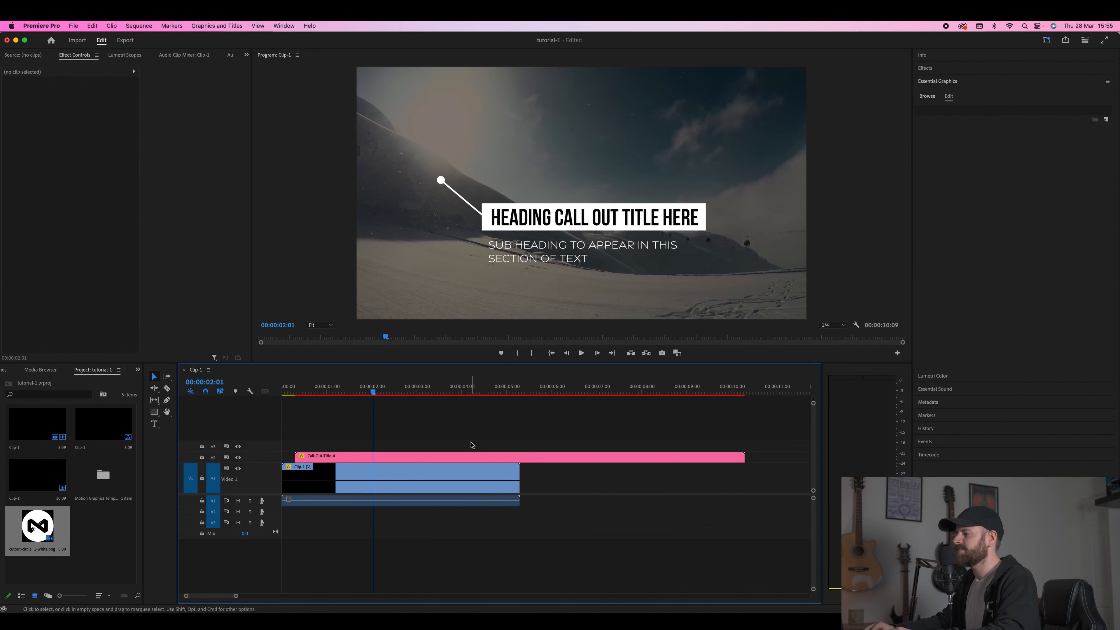
pyautogui.click(468, 457)
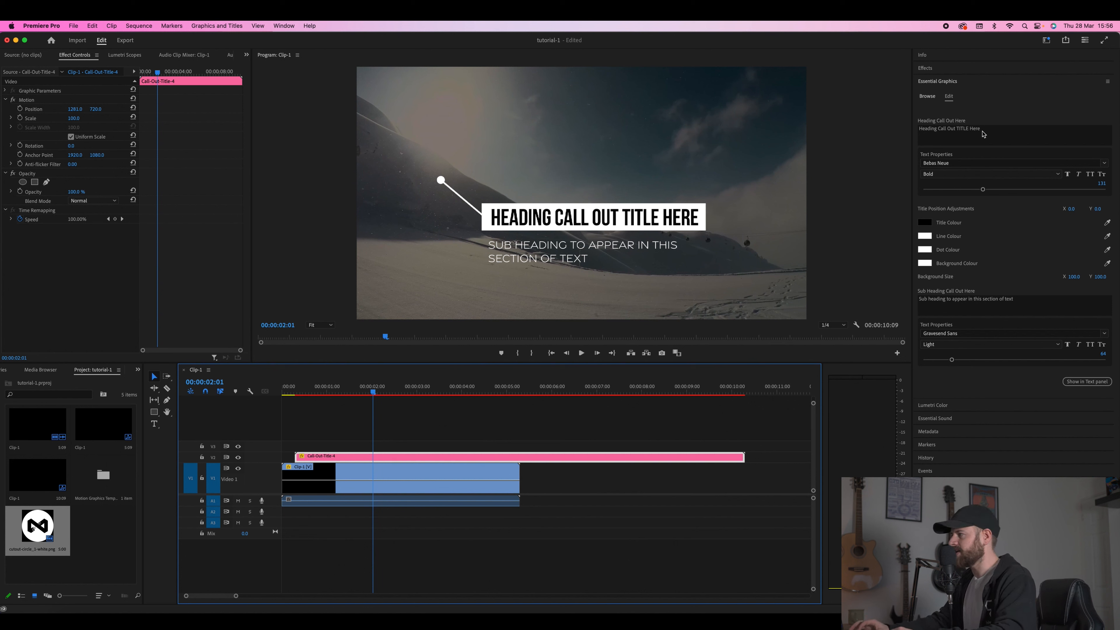
# Replace the call-out's heading text with "Motionist Heading Here".
pyautogui.click(962, 132)
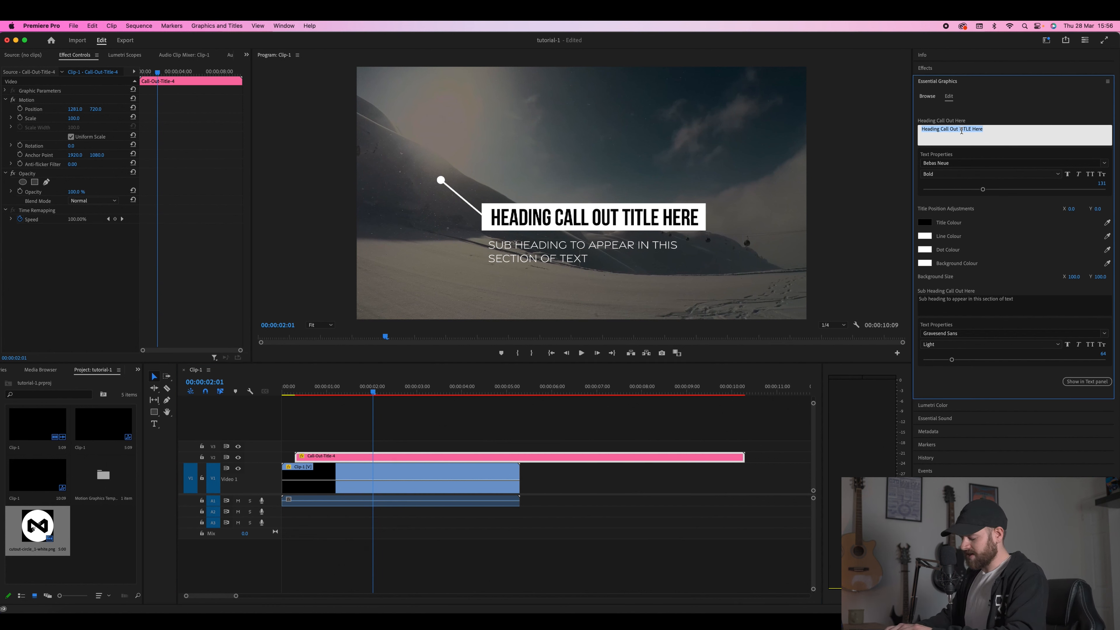
pyautogui.write('Motion')
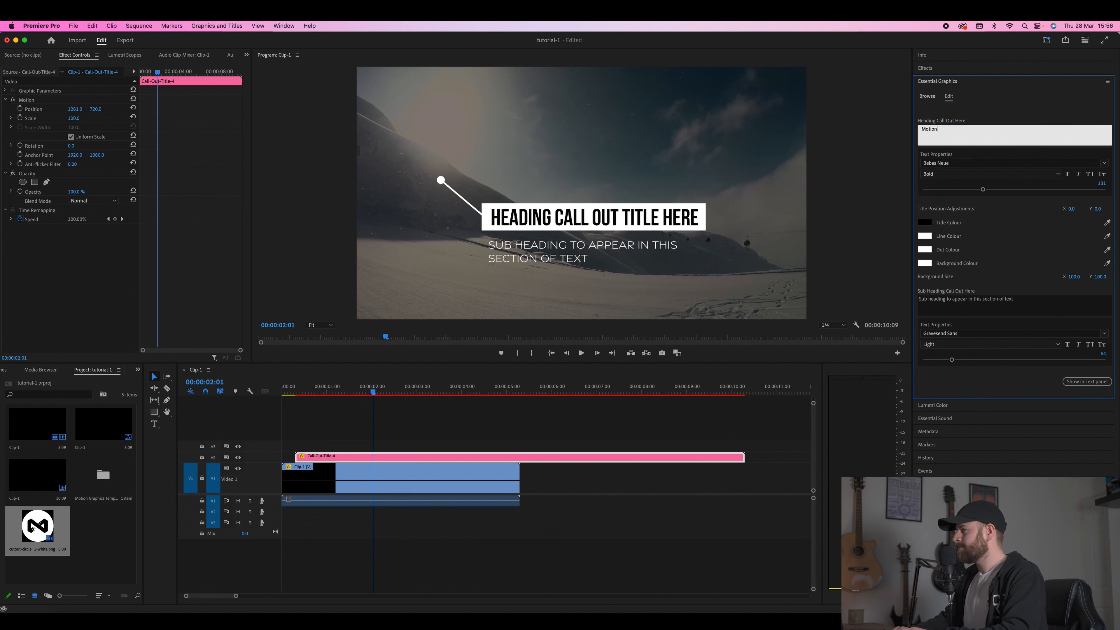
pyautogui.write('ist Heading Here')
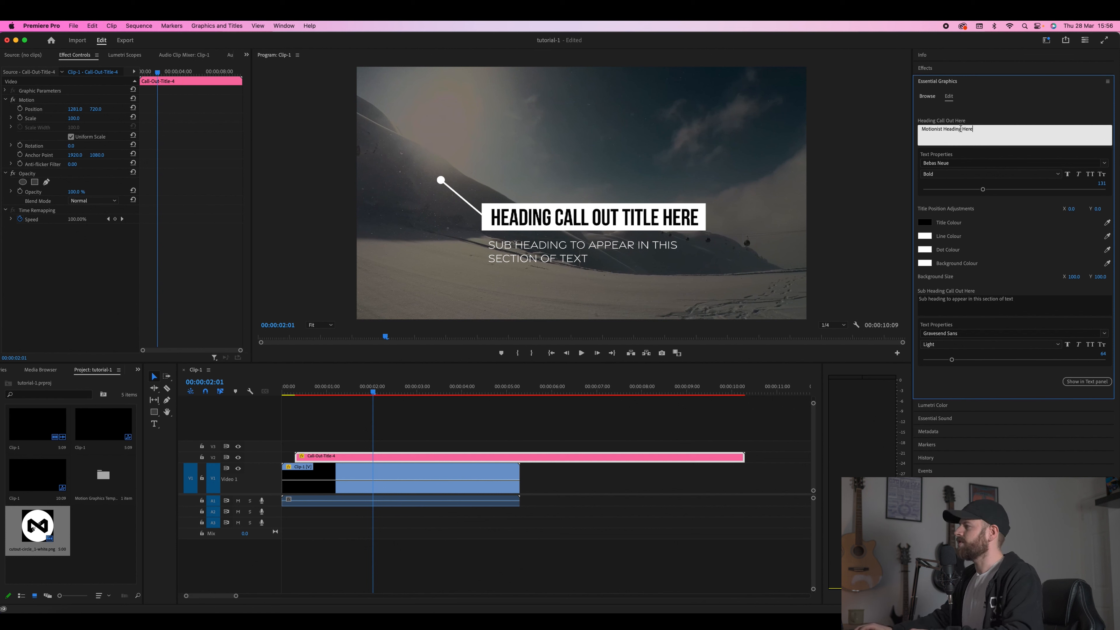
pyautogui.click(1003, 115)
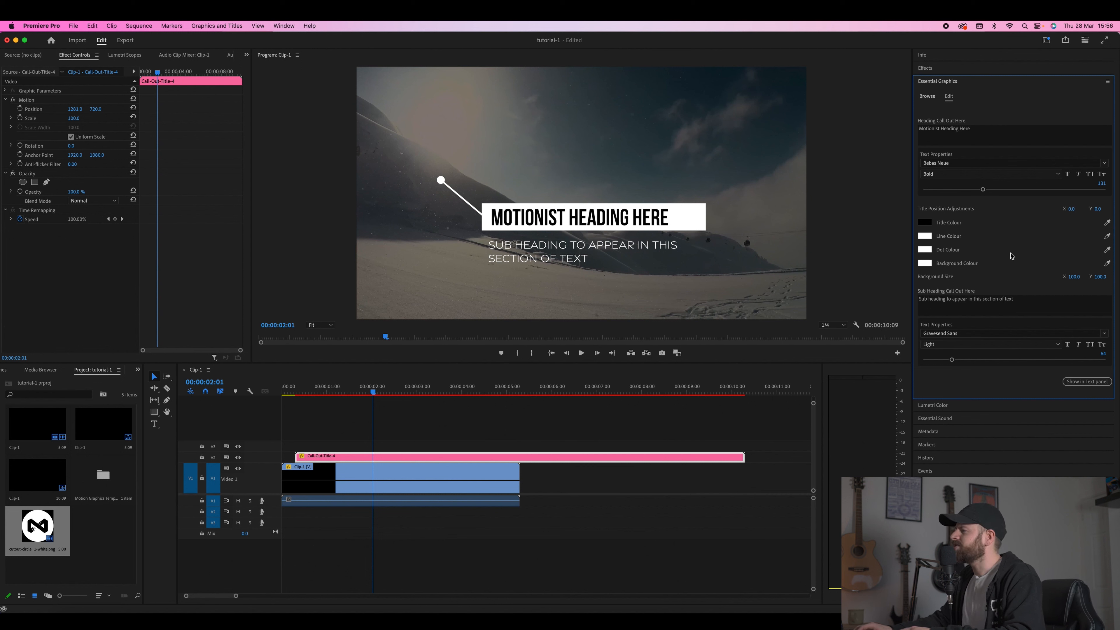
# Try shrinking the heading's background to fit the new text, and undo the width change.
pyautogui.moveTo(1100, 276); pyautogui.dragTo(1066, 277)
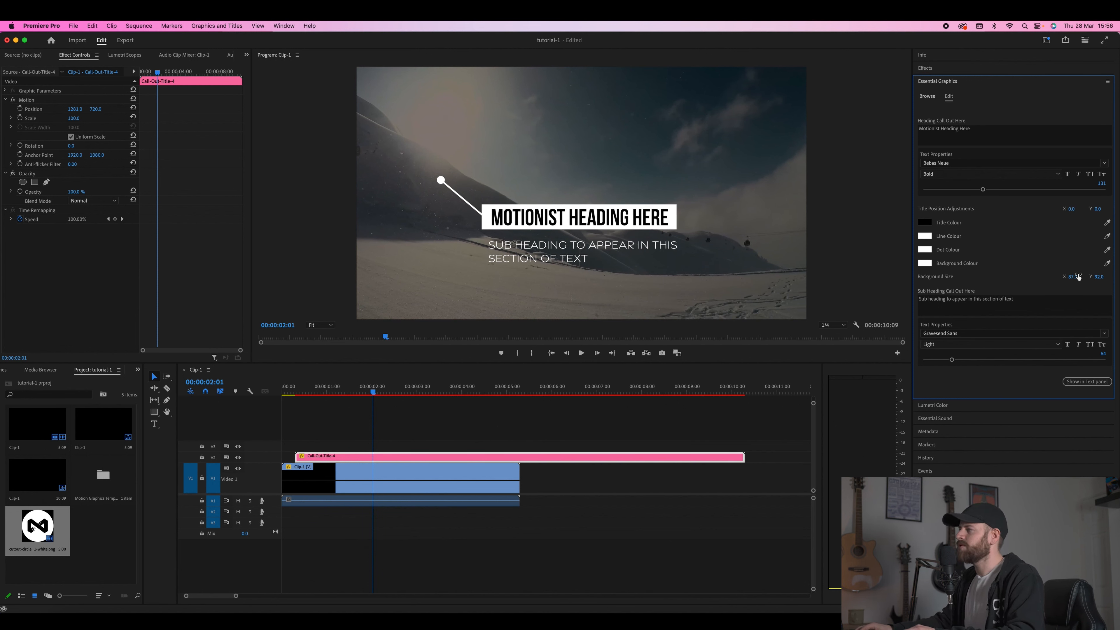
pyautogui.press('super+z')
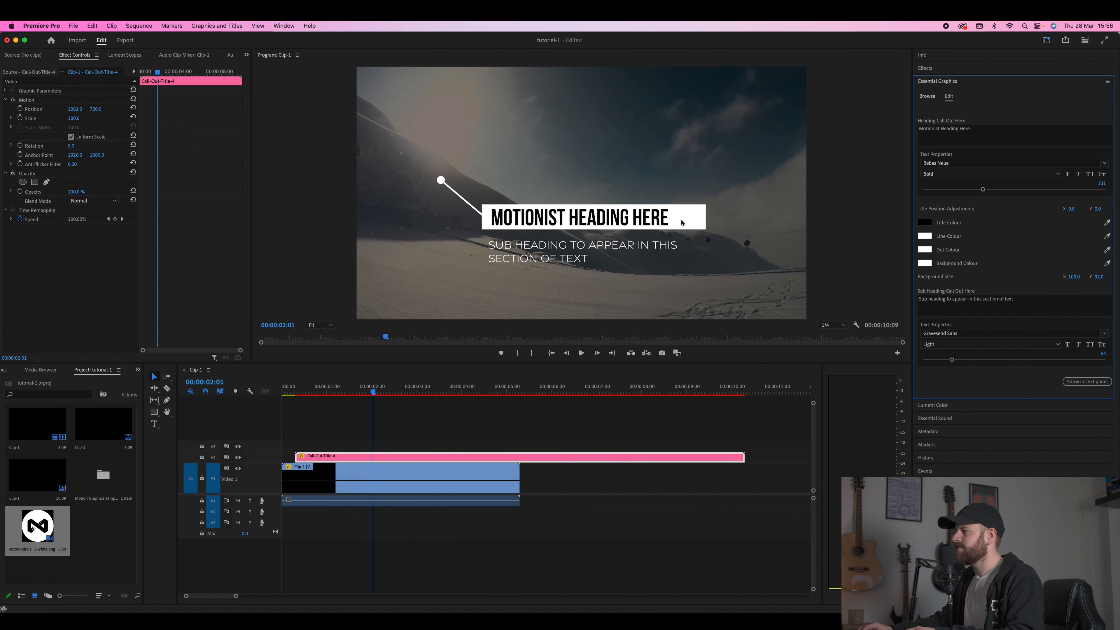
# Enlarge the heading to font size 153 with background size Y at 116 and title position Y at 6.
pyautogui.moveTo(1094, 279); pyautogui.dragTo(1101, 278)
pyautogui.moveTo(982, 189); pyautogui.dragTo(993, 189)
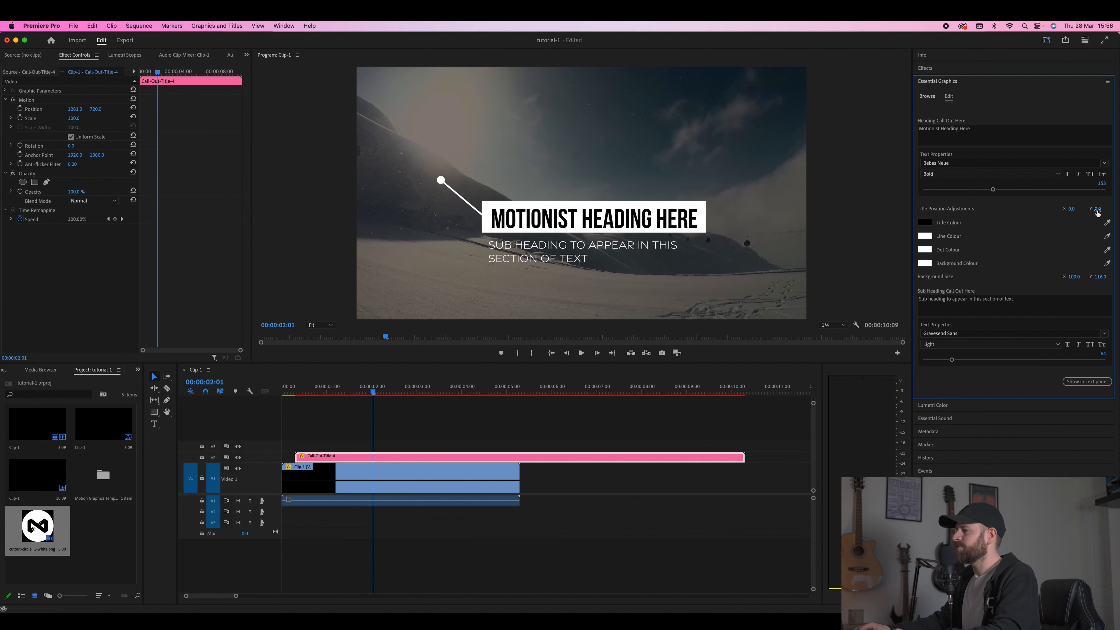
pyautogui.moveTo(1097, 208); pyautogui.dragTo(1100, 209)
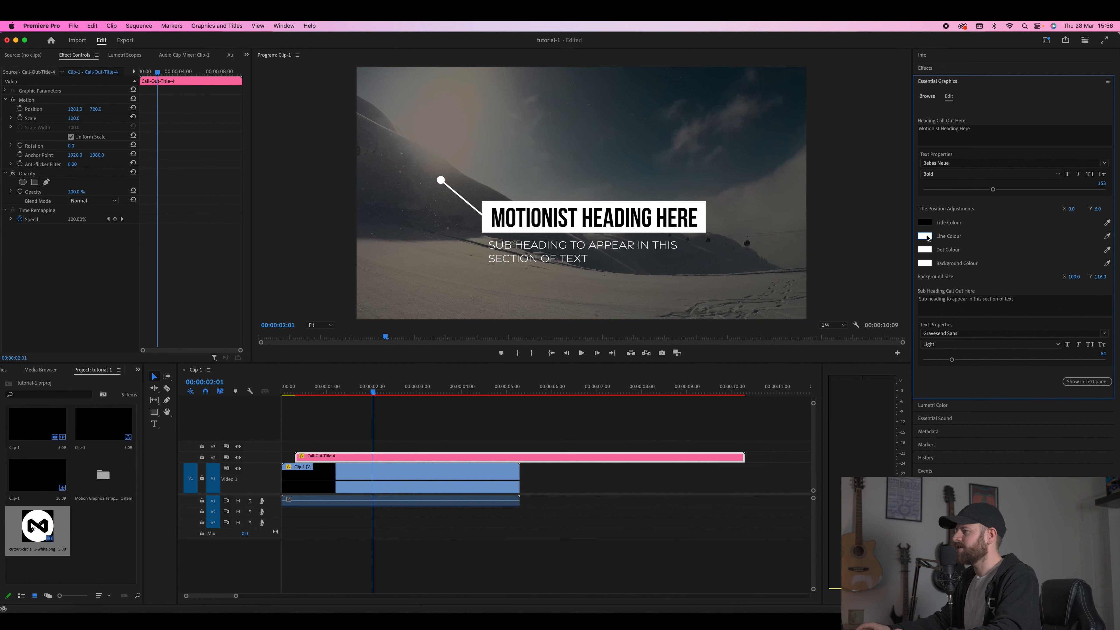
# Set the call-out's line colour to red CD0D0D and give the dot the matching red.
pyautogui.click(927, 238)
pyautogui.moveTo(550, 337)
pyautogui.mouseDown()
pyautogui.moveTo(569, 348)
pyautogui.moveTo(558, 361)
pyautogui.mouseUp()
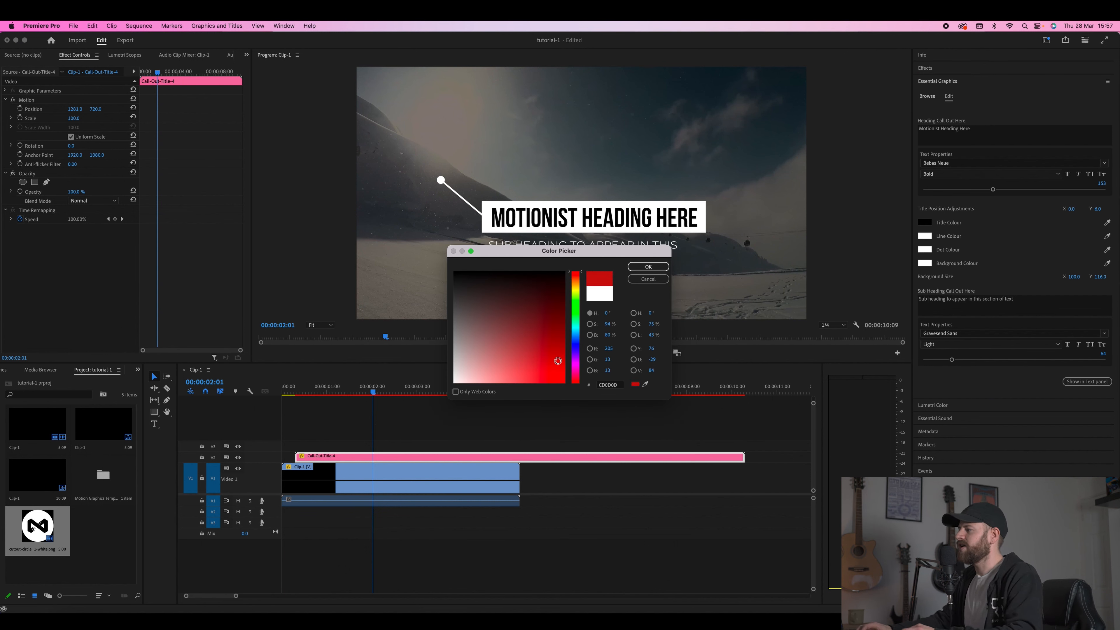
pyautogui.click(648, 266)
pyautogui.click(926, 251)
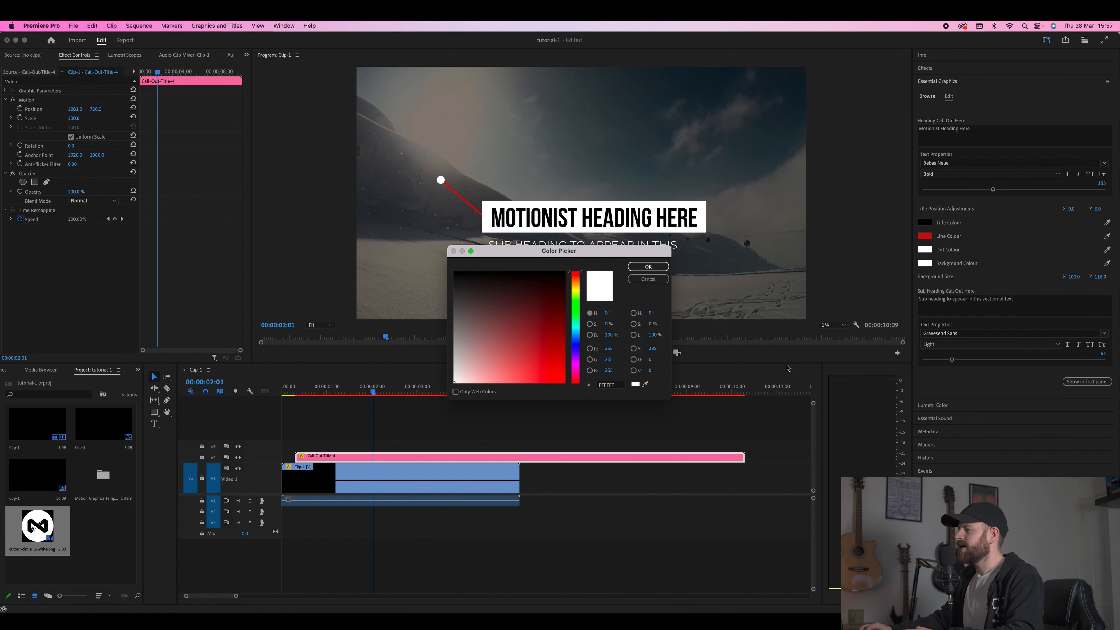
pyautogui.click(608, 385)
pyautogui.write('CC0D0D')
pyautogui.press('Return')
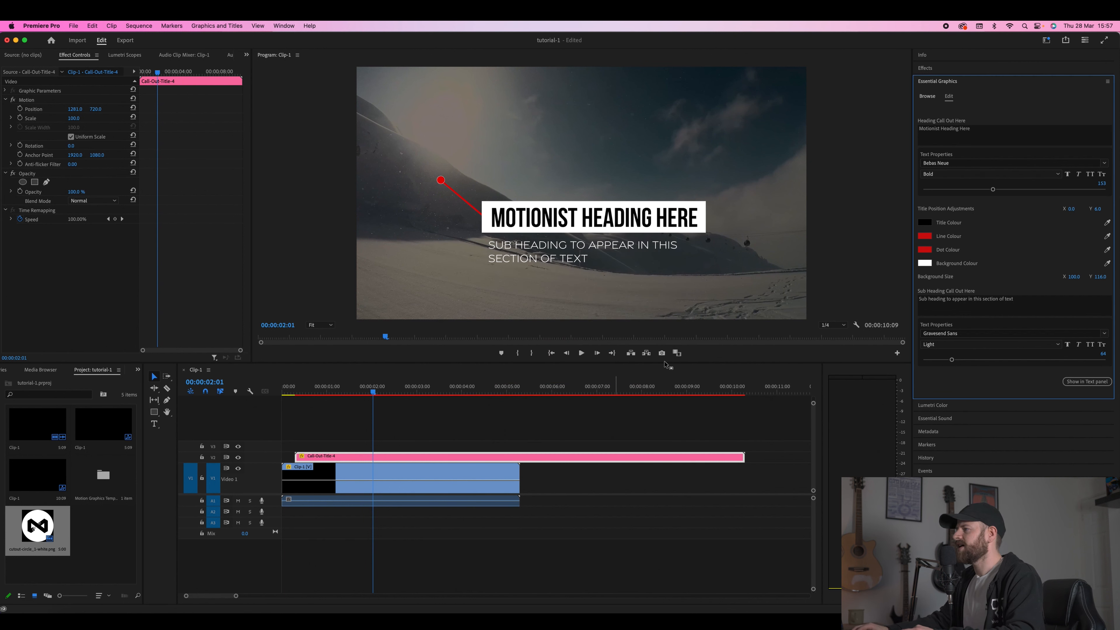
# Set the heading's background colour to black (000000) and its title colour to white.
pyautogui.click(925, 266)
pyautogui.click(462, 383)
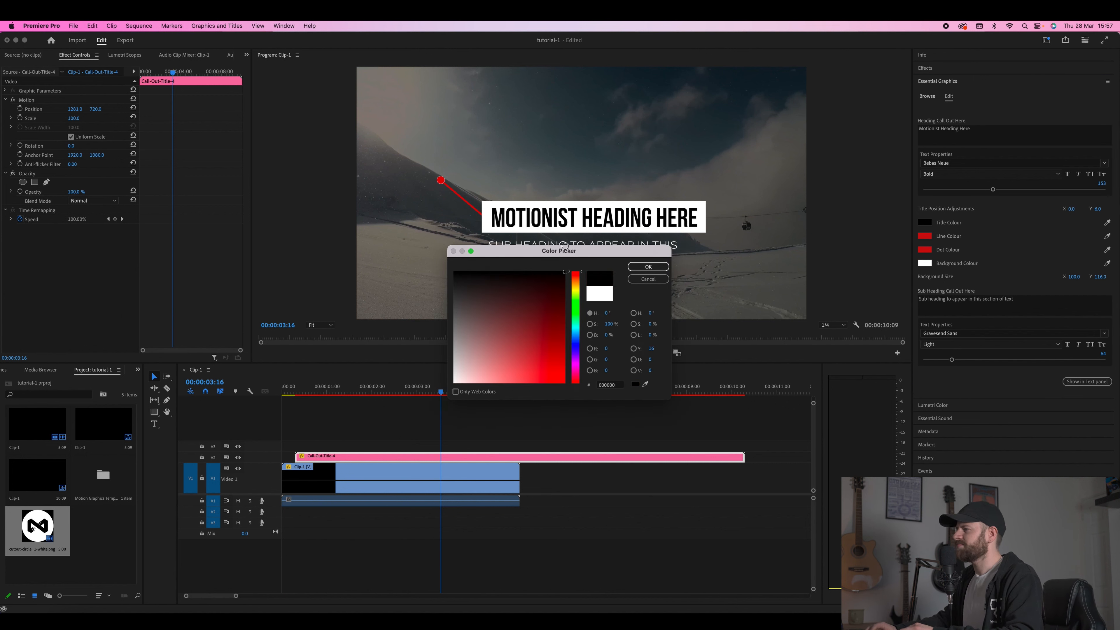
pyautogui.click(647, 267)
pyautogui.click(925, 223)
pyautogui.moveTo(530, 317); pyautogui.dragTo(378, 417)
pyautogui.click(647, 267)
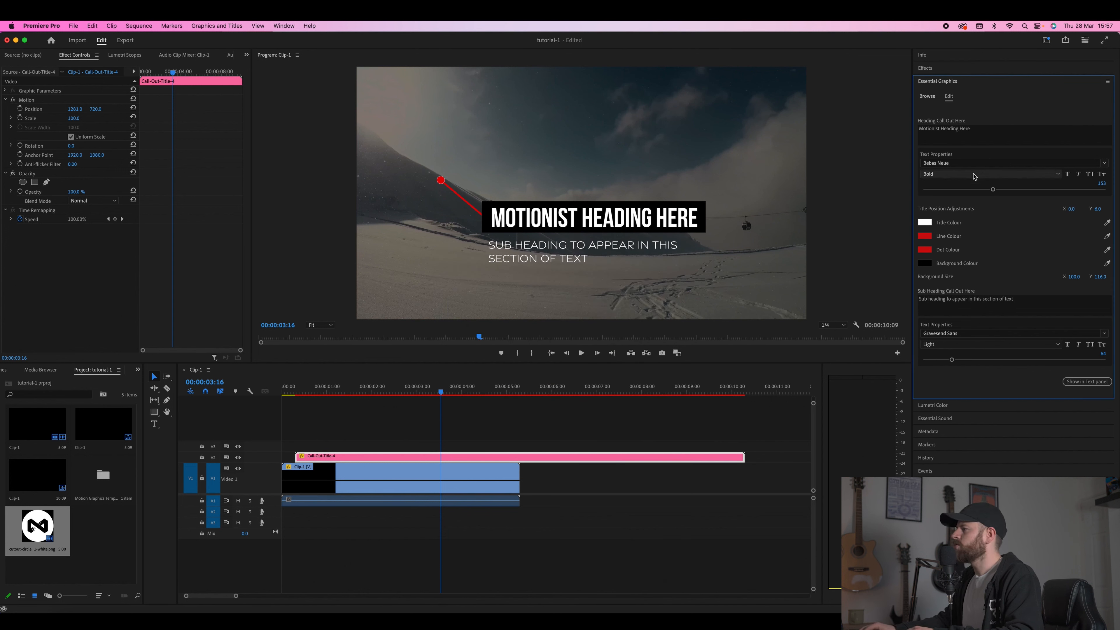
# Set the heading font to Staatliches at size 138, and increase the background size Y to 125.
pyautogui.click(972, 163)
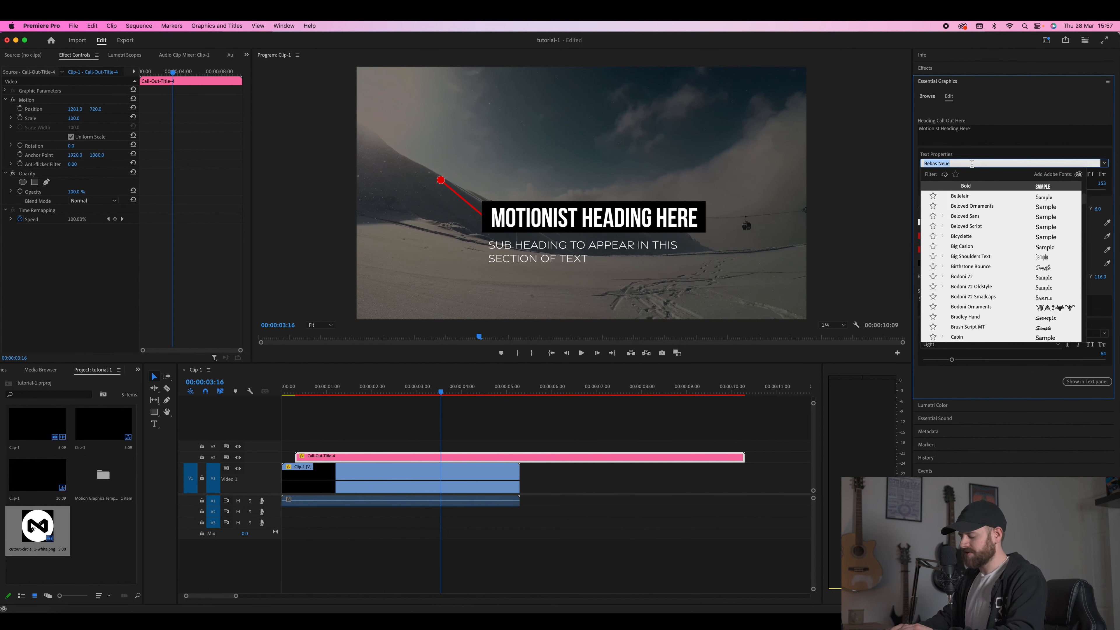
pyautogui.write('sta')
pyautogui.write('a')
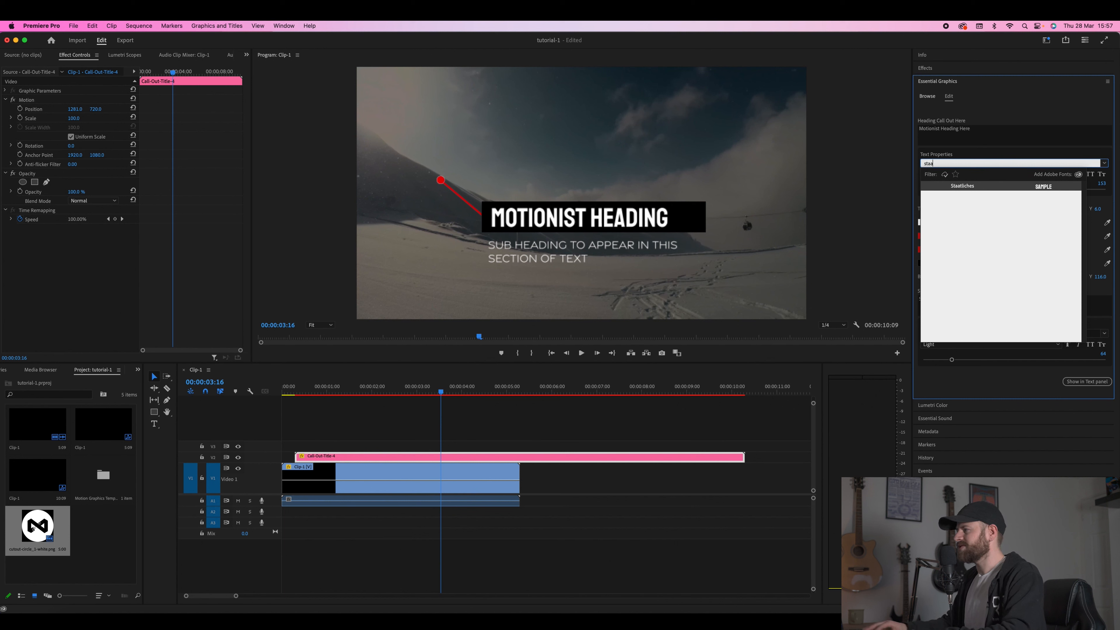
pyautogui.click(965, 185)
pyautogui.moveTo(992, 190); pyautogui.dragTo(985, 191)
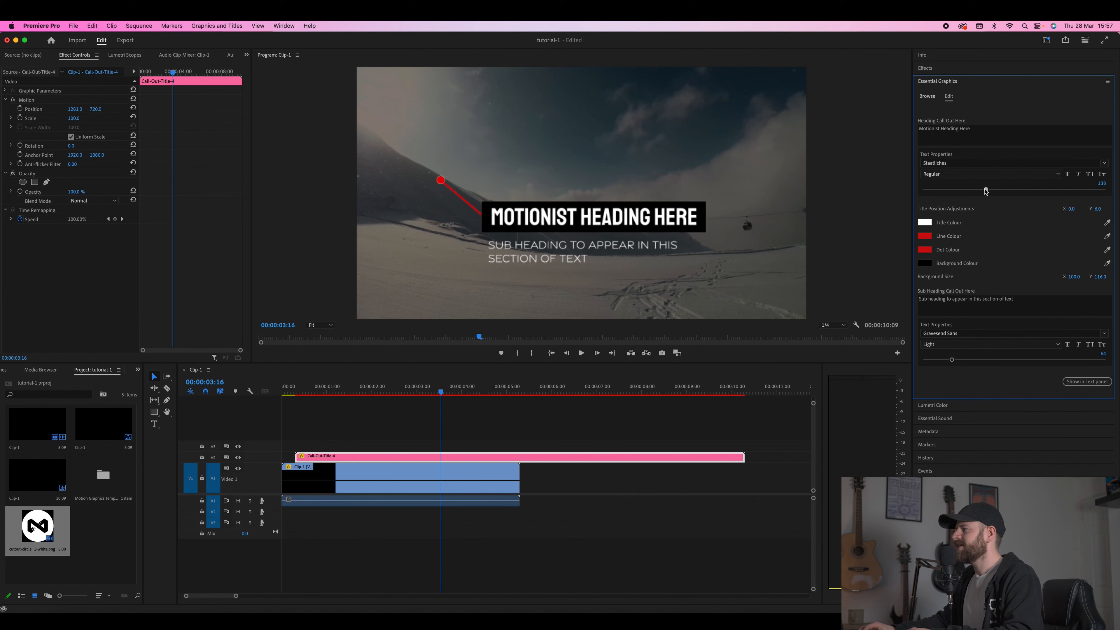
pyautogui.moveTo(1099, 276); pyautogui.dragTo(1106, 276)
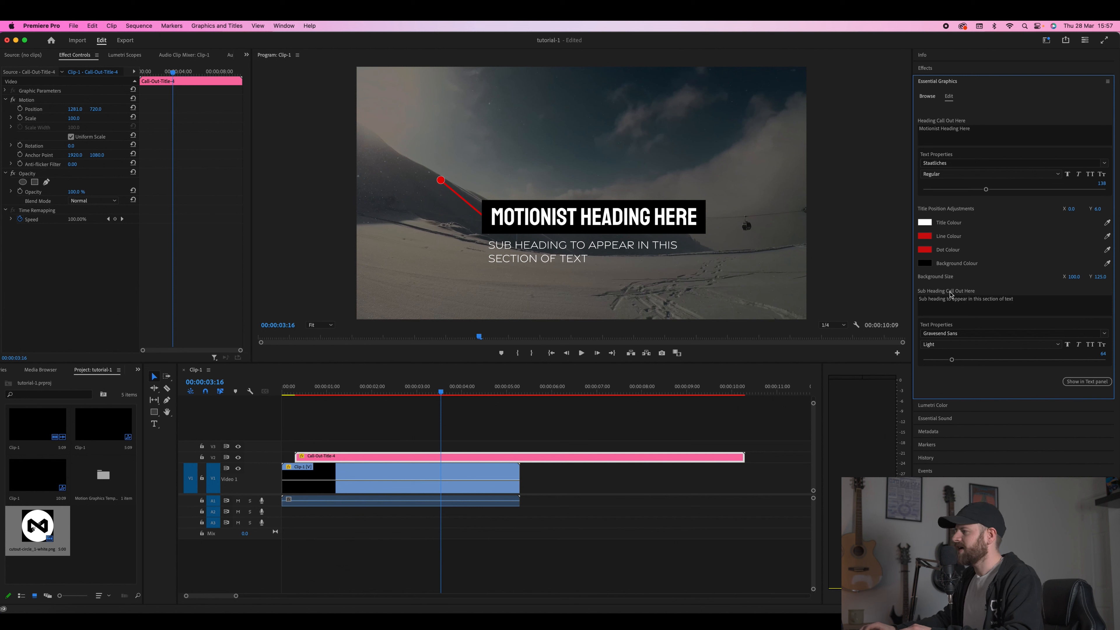
# Replace the sub heading with the filler text "hasjflakjeshfias fm,asoifhasdk flaksdnfkasoifaosifkjasdnkjadslkfa".
pyautogui.click(954, 301)
pyautogui.write('hasjflakjeshfias fm,asoifhasd')
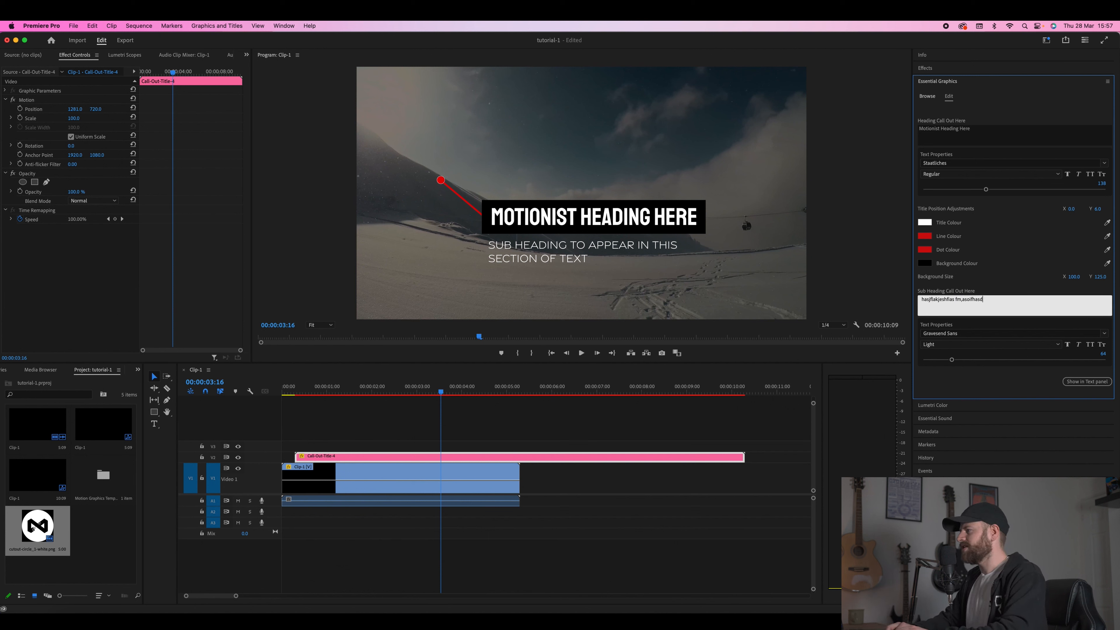
pyautogui.write('k flaksdnfkasoifaosifkjasdnkjadslkfa')
pyautogui.click(992, 285)
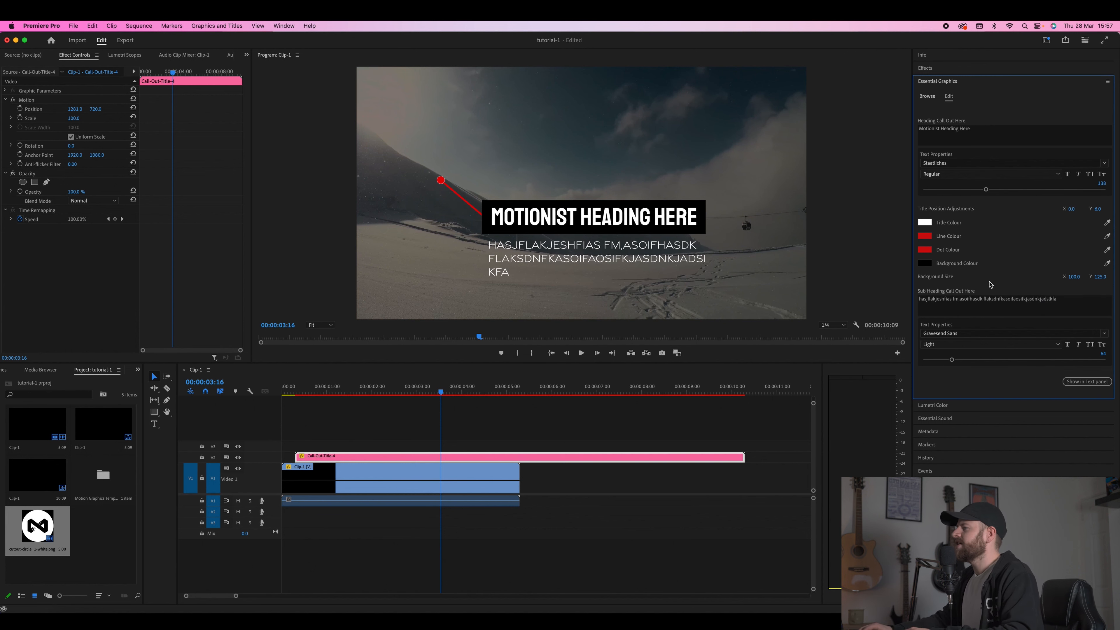
# Set the sub heading's font to Sofia Pro in the Bold style.
pyautogui.click(953, 333)
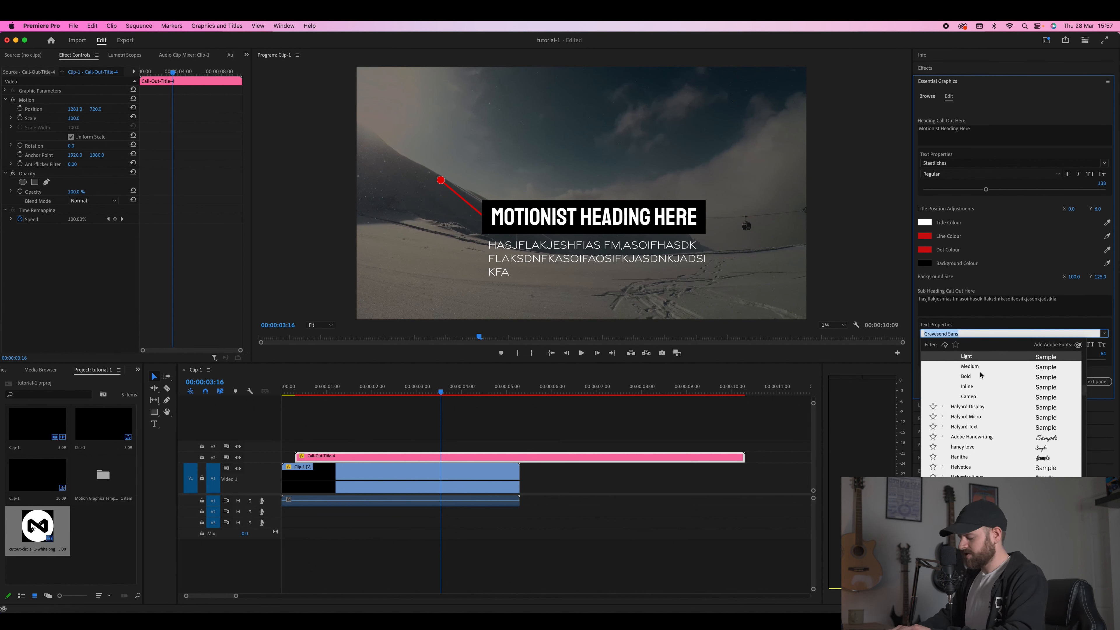
pyautogui.write('sofia')
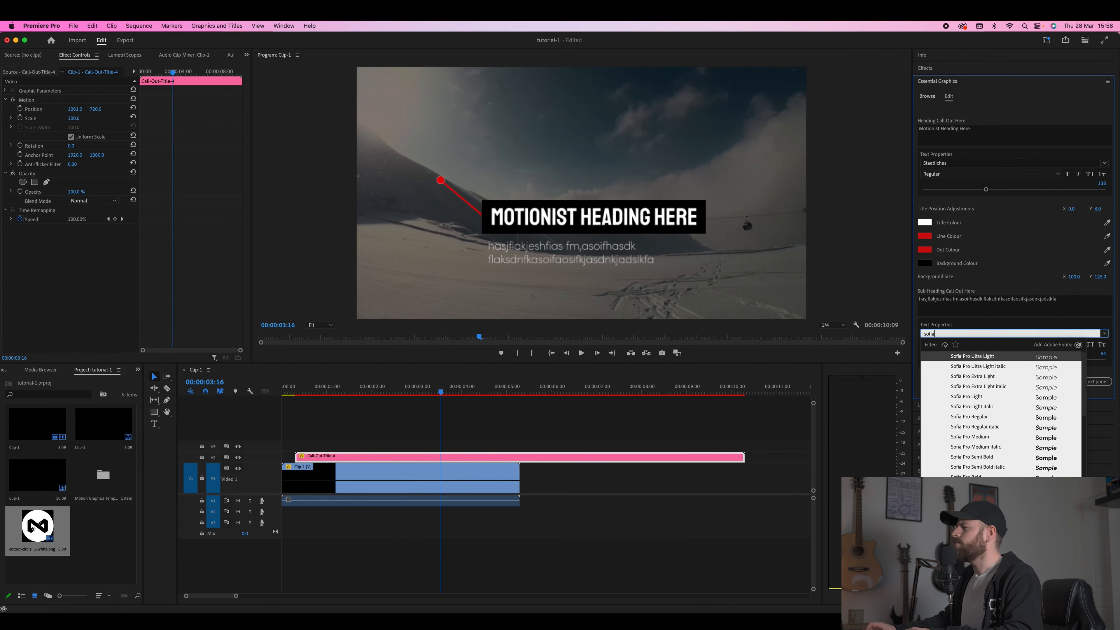
pyautogui.click(966, 477)
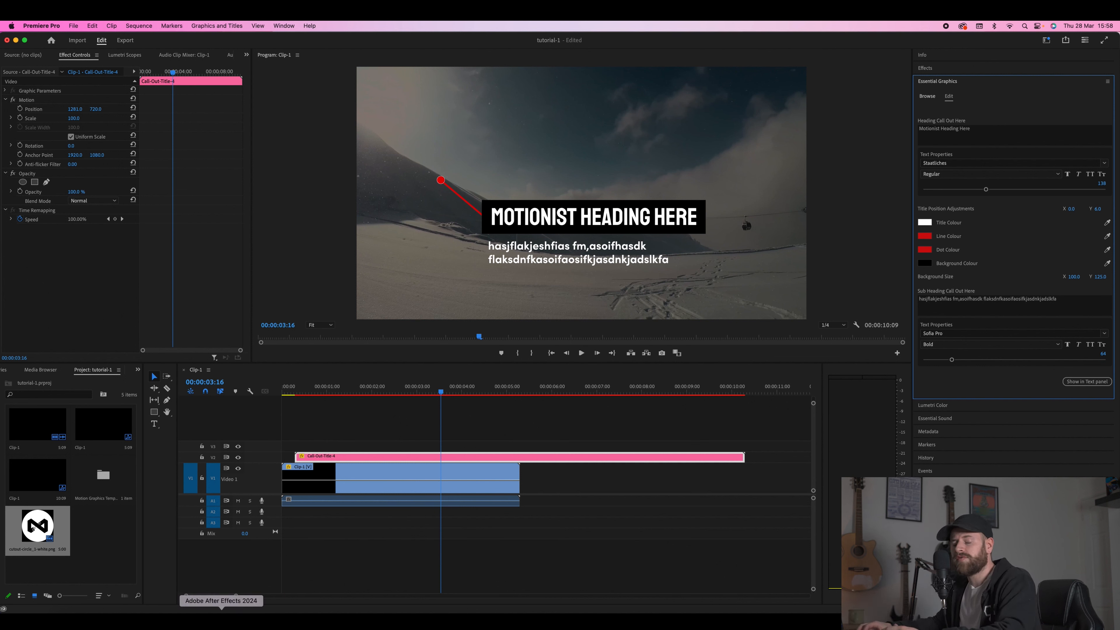
# Switch to Adobe After Effects 2024.
pyautogui.click(221, 617)
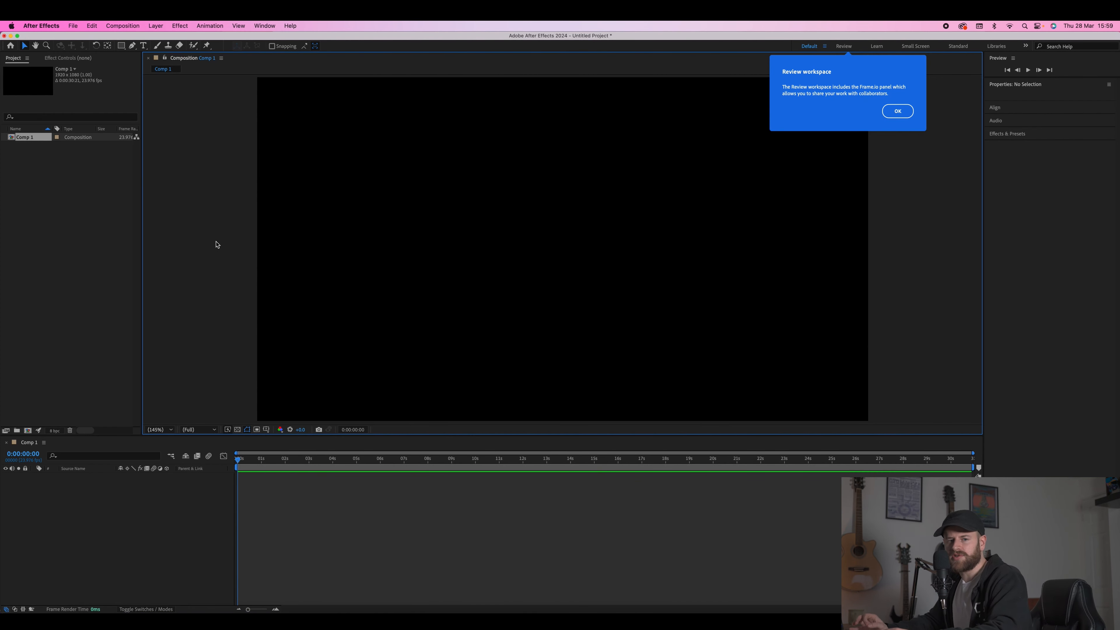
# Try to add Call-Out-Title-4.mogrt from the MOGRTS folder in Finder directly to the After Effects project.
pyautogui.click(145, 618)
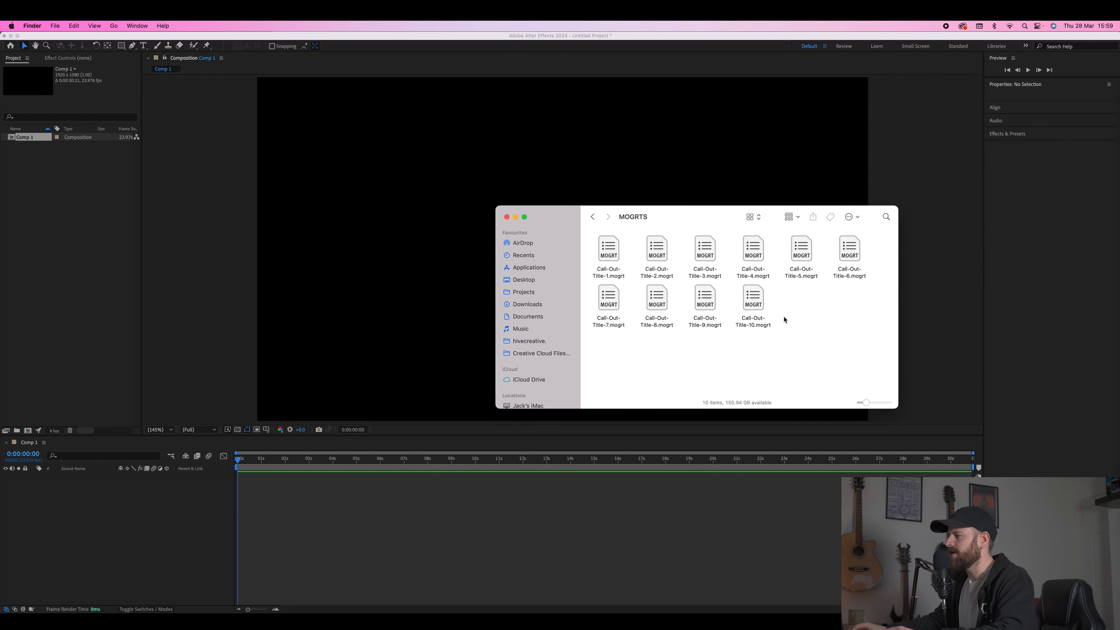
pyautogui.moveTo(750, 265); pyautogui.dragTo(65, 242)
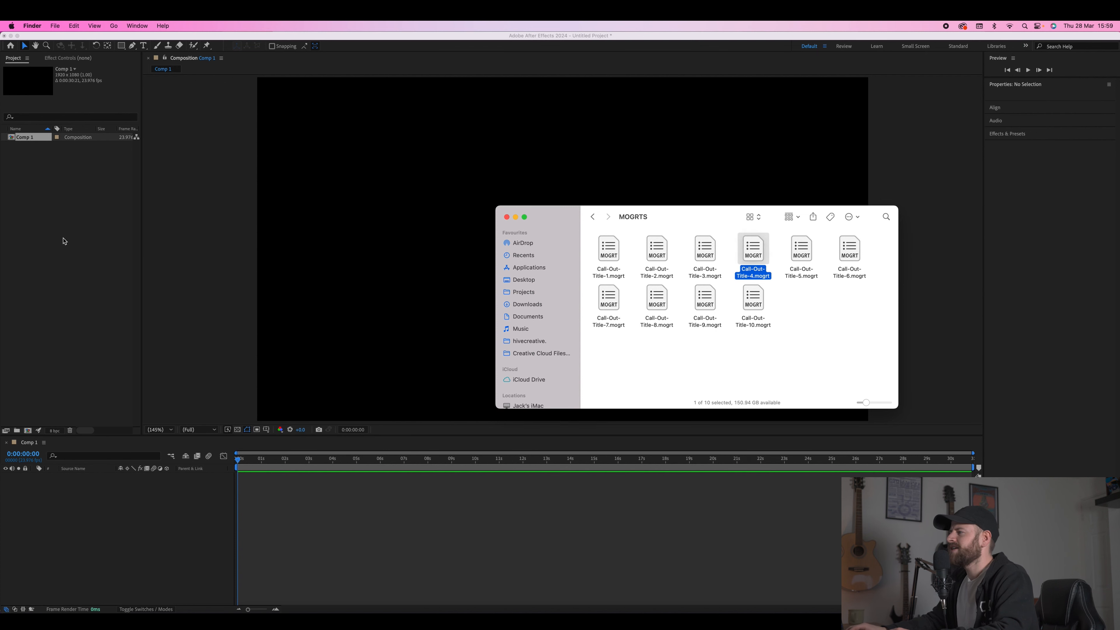
pyautogui.moveTo(129, 358); pyautogui.dragTo(142, 362)
pyautogui.click(155, 352)
# Try to import a call-out title template from the MOGRTS folder as a footage file.
pyautogui.click(73, 25)
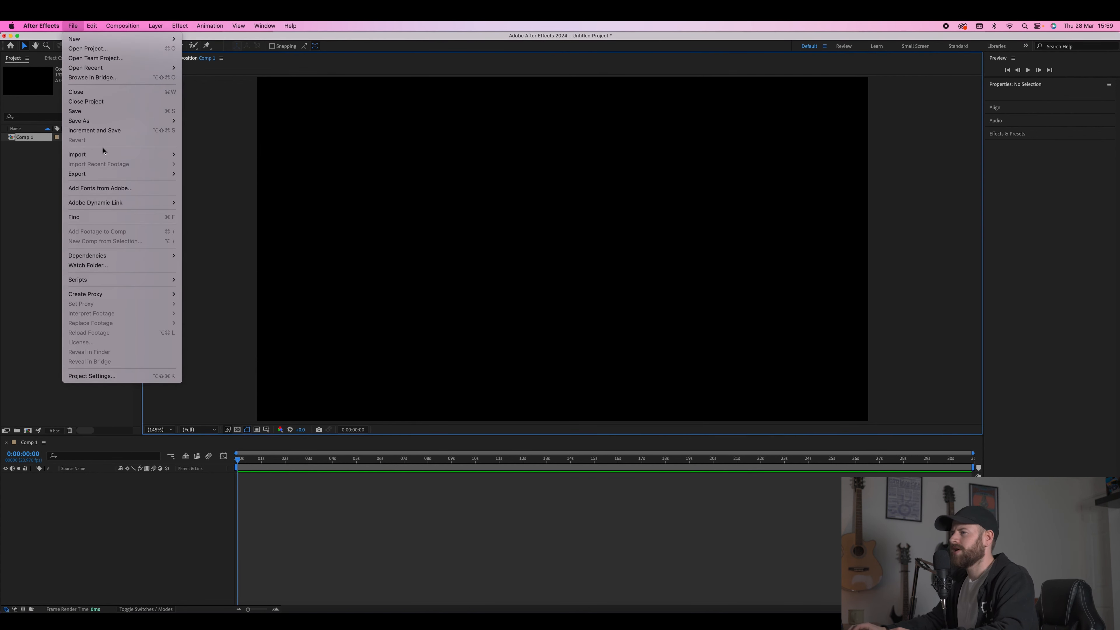
pyautogui.moveTo(97, 155)
pyautogui.click(211, 159)
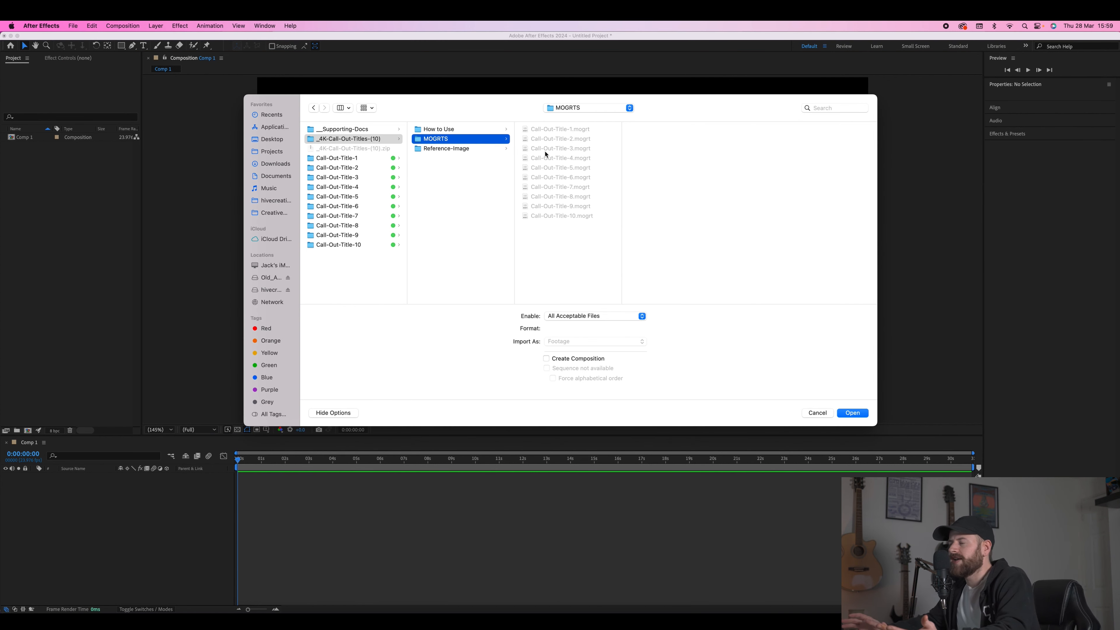
pyautogui.click(817, 413)
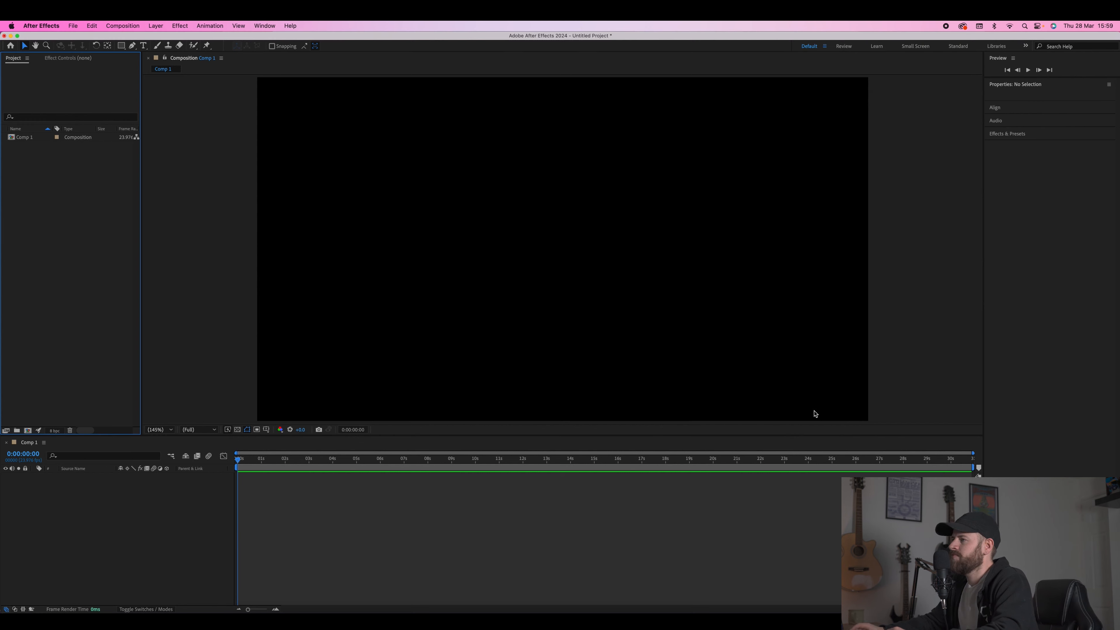
# Open Call-Out-Title-5.mogrt from the MOGRTS folder of _4K-Call-Out-Titles-(10) as a project, without saving the untitled project.
pyautogui.click(72, 26)
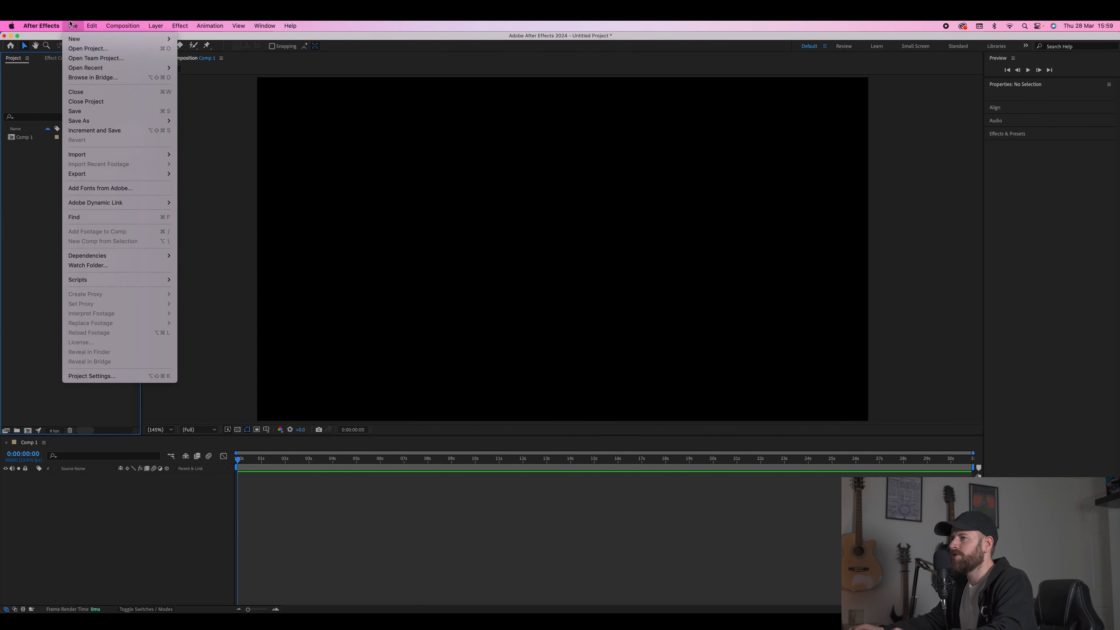
pyautogui.click(87, 49)
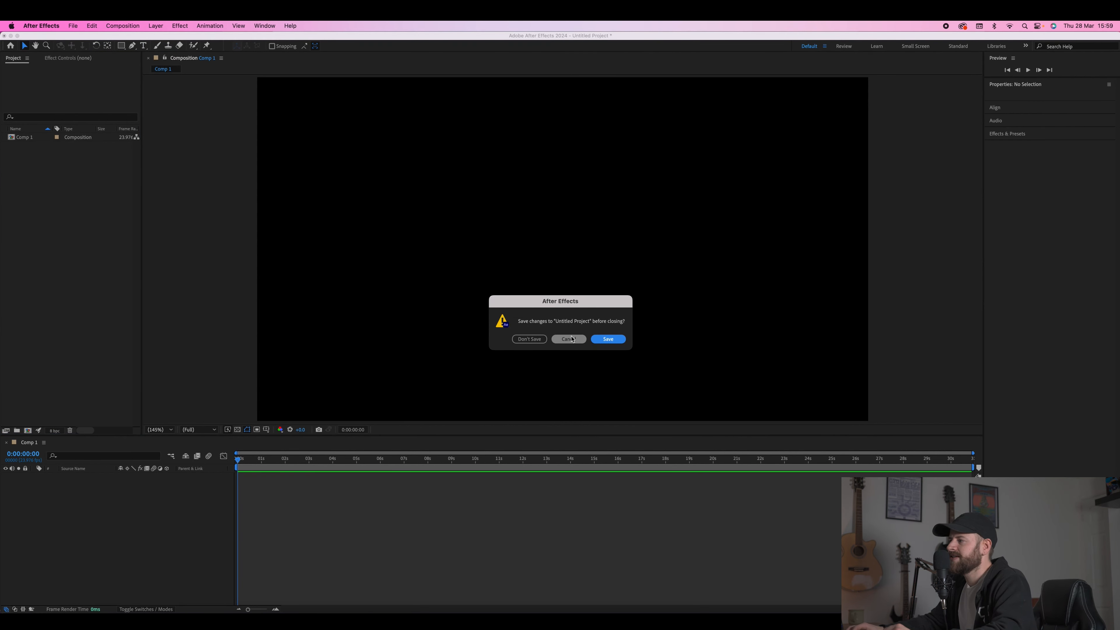
pyautogui.click(543, 340)
pyautogui.click(455, 139)
pyautogui.click(543, 139)
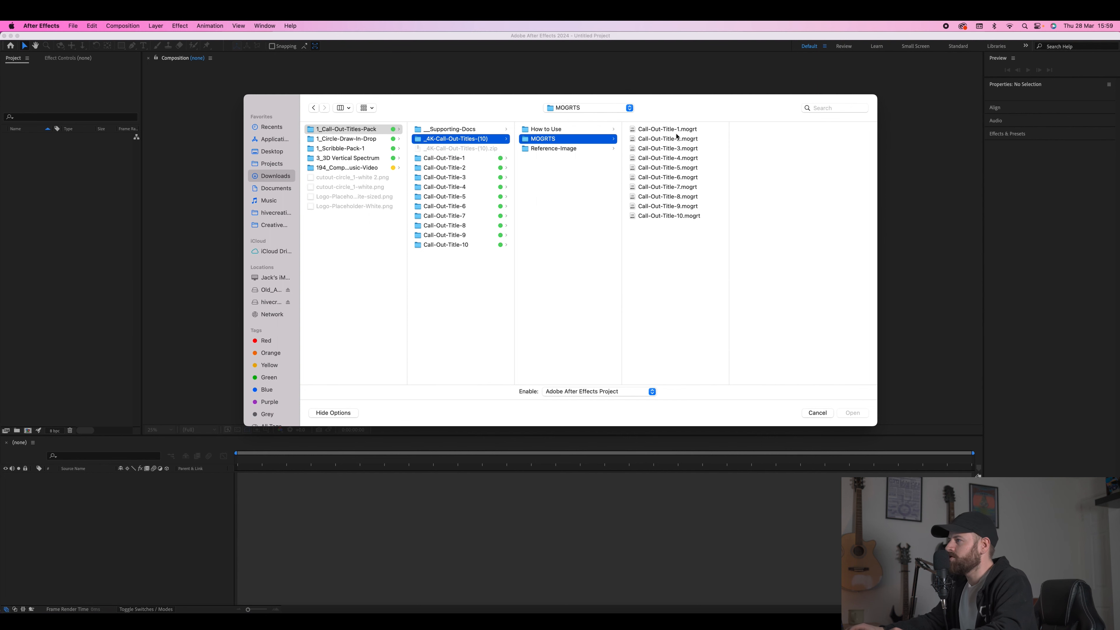
pyautogui.click(667, 138)
pyautogui.click(676, 168)
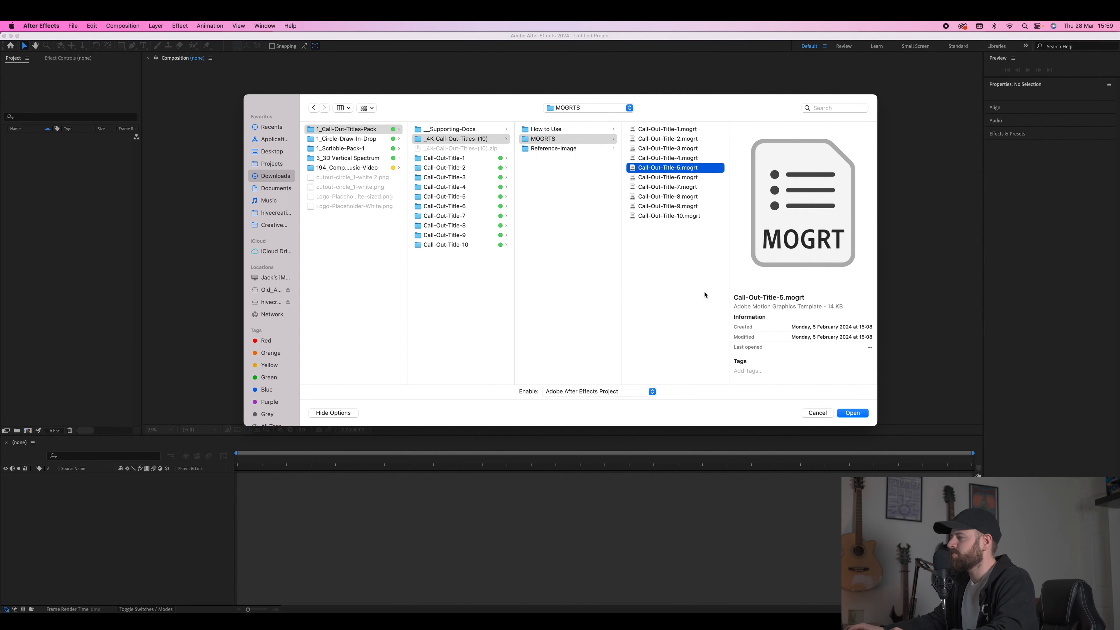
pyautogui.click(853, 412)
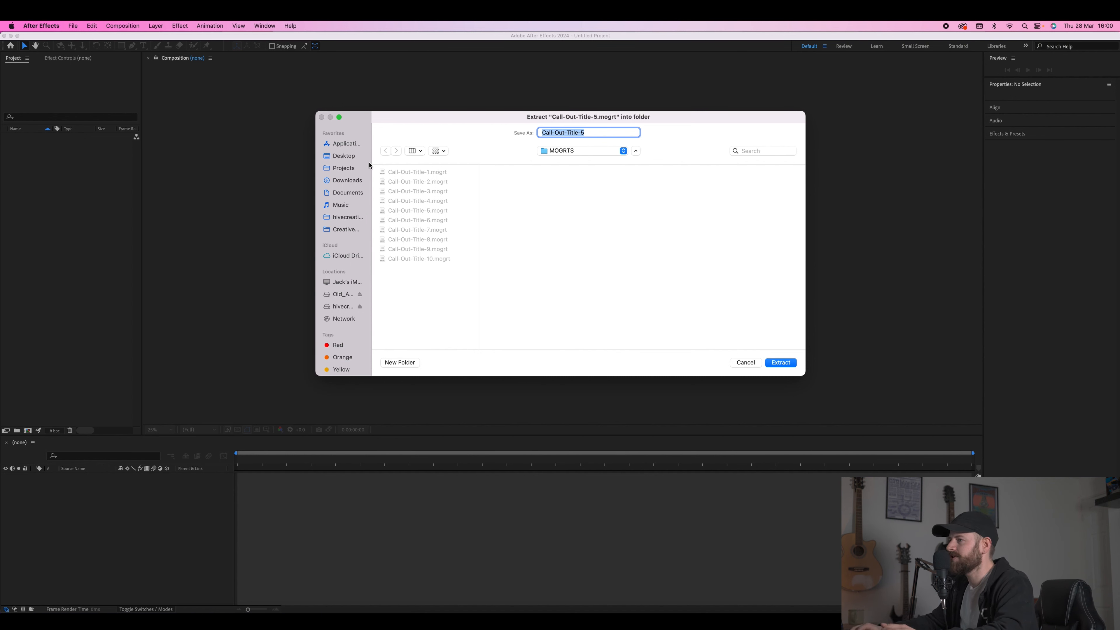
# Extract the template into Downloads as Call-Out-Title-5 and scrub the opened composition to 0:00:03:12.
pyautogui.click(347, 180)
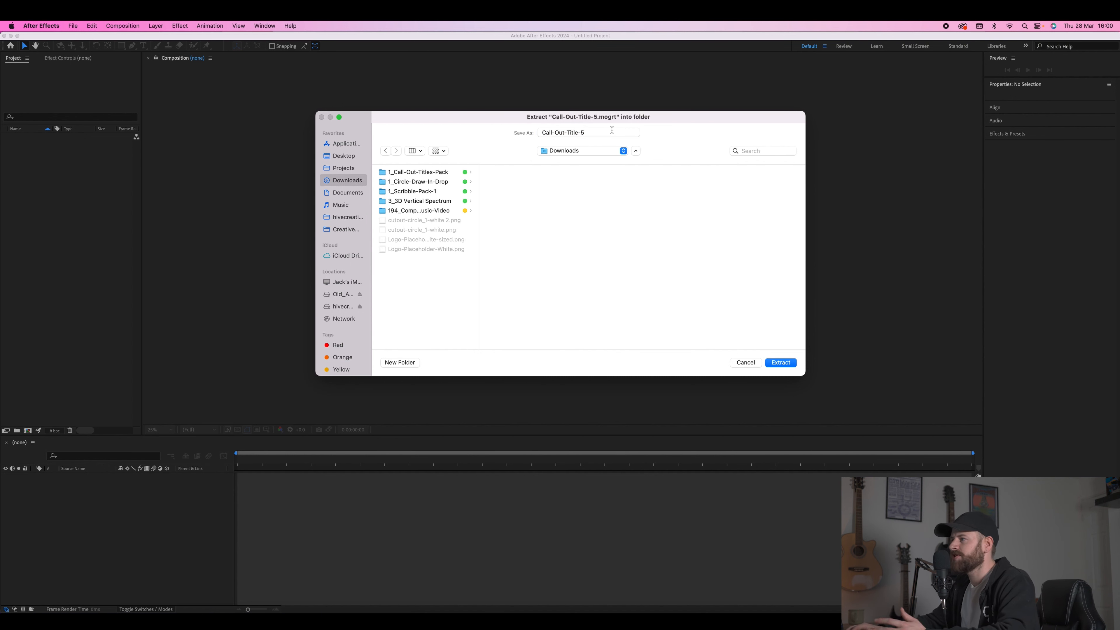
pyautogui.click(783, 363)
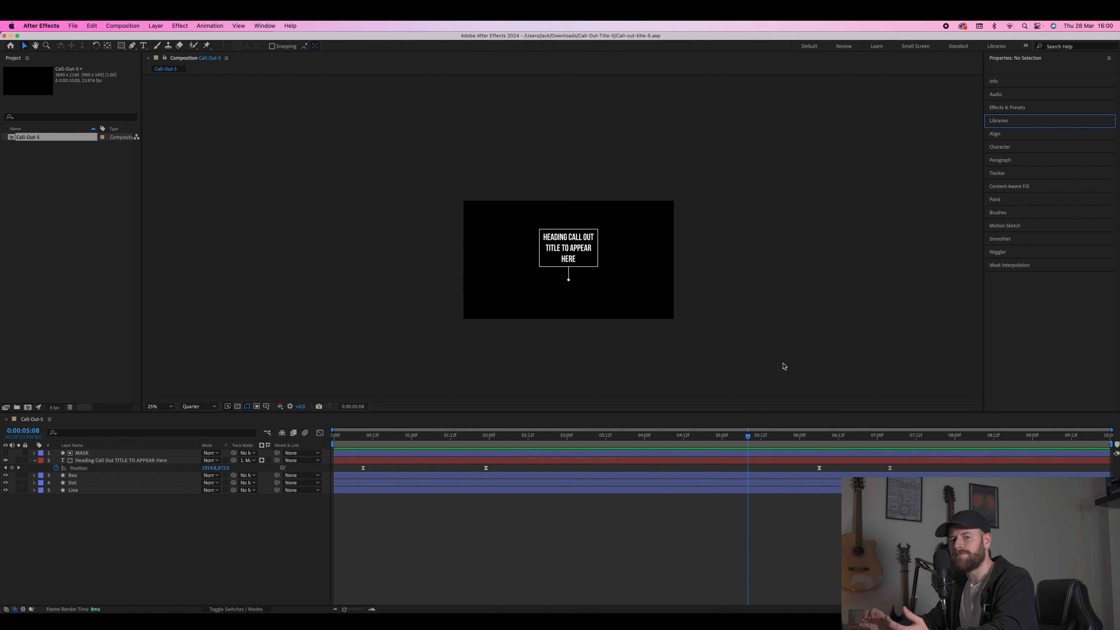
pyautogui.moveTo(360, 439); pyautogui.dragTo(607, 441)
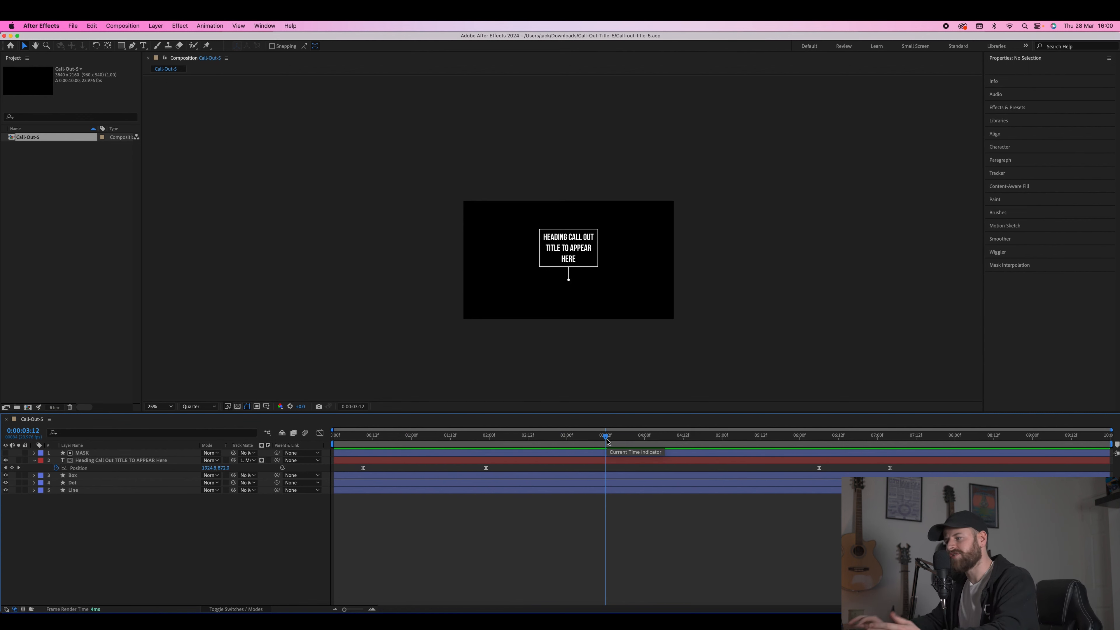
# Import the extracted Call-out-title-5.aep from the Call-Out-Title-5 folder in Finder into the current After Effects project.
pyautogui.click(70, 611)
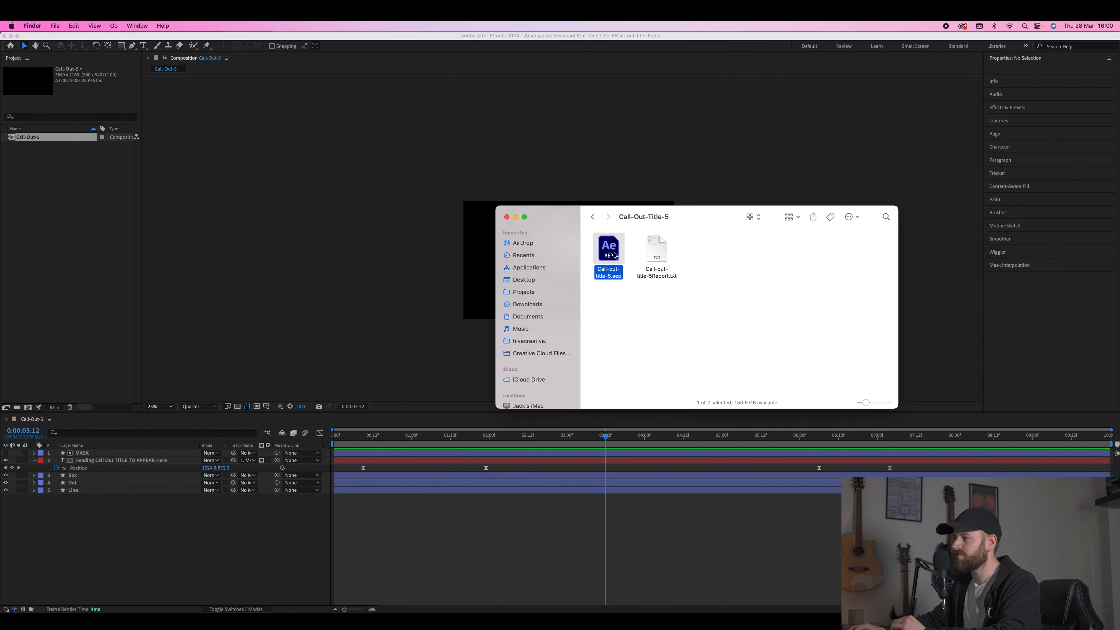
pyautogui.moveTo(613, 253); pyautogui.dragTo(31, 150)
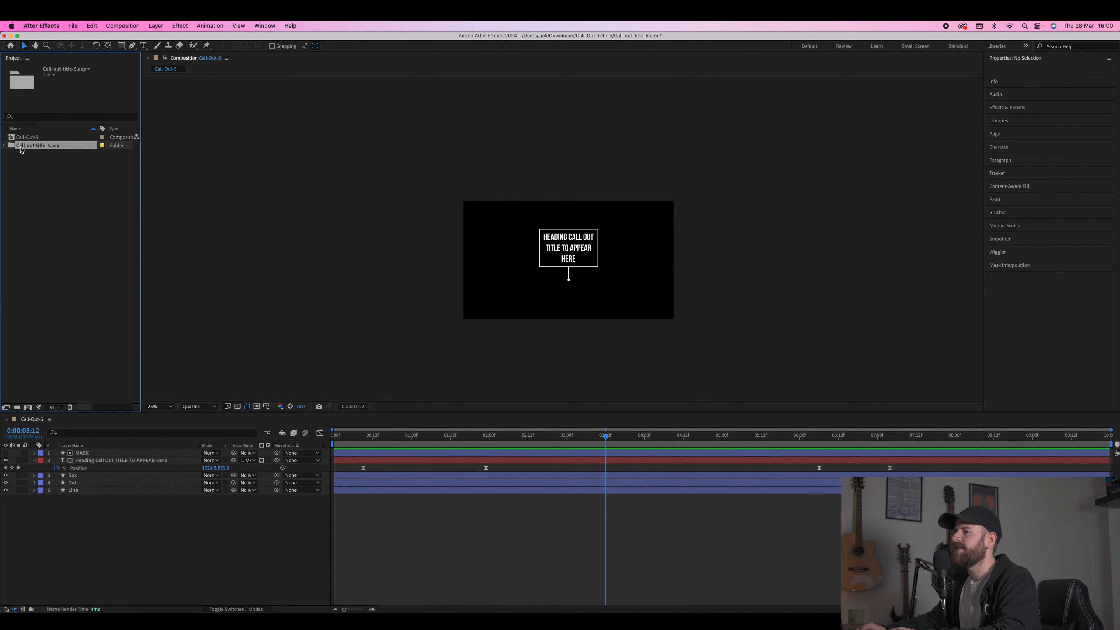
# Add the Call-Out-5 composition from the imported Call-out-title-5.aep folder above the MASK layer, and open it for editing.
pyautogui.click(4, 145)
pyautogui.moveTo(31, 154); pyautogui.dragTo(118, 451)
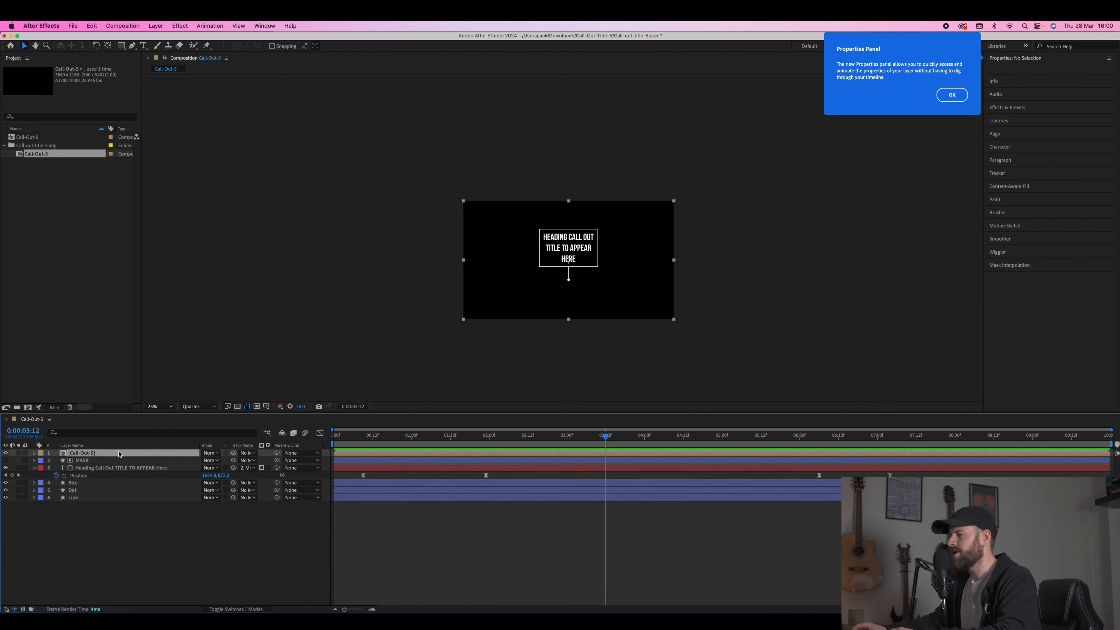
pyautogui.doubleClick(412, 451)
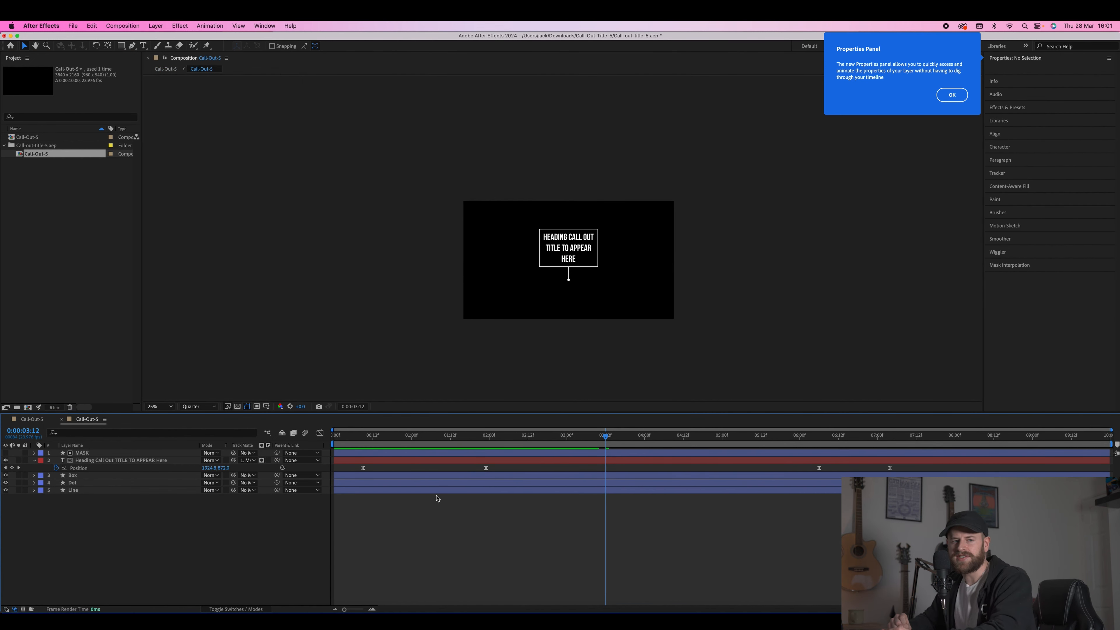